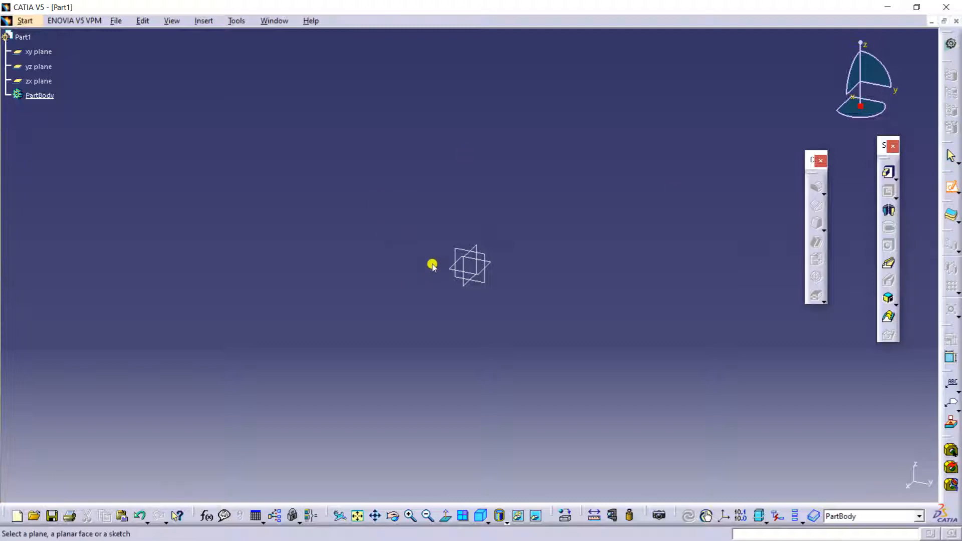
- Start a sketch on the yz plane and draw a circle about 97 mm in diameter centred on the origin
left_click(486, 258)
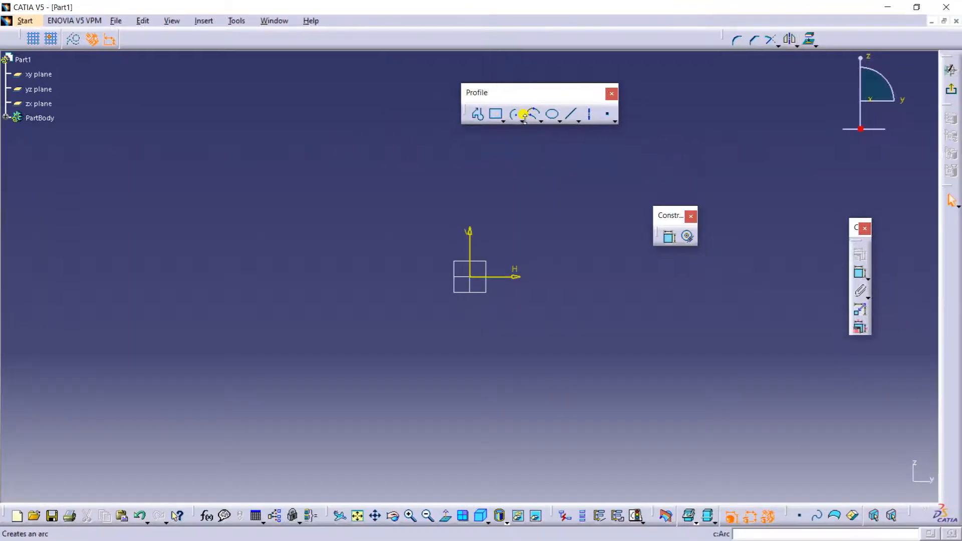
left_click(523, 119)
left_click(540, 131)
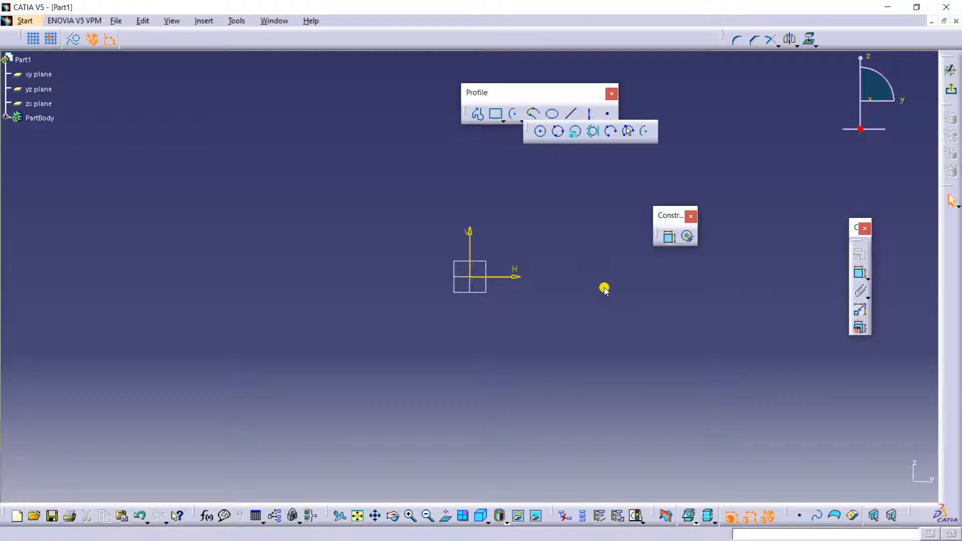
left_click(469, 277)
left_click(516, 199)
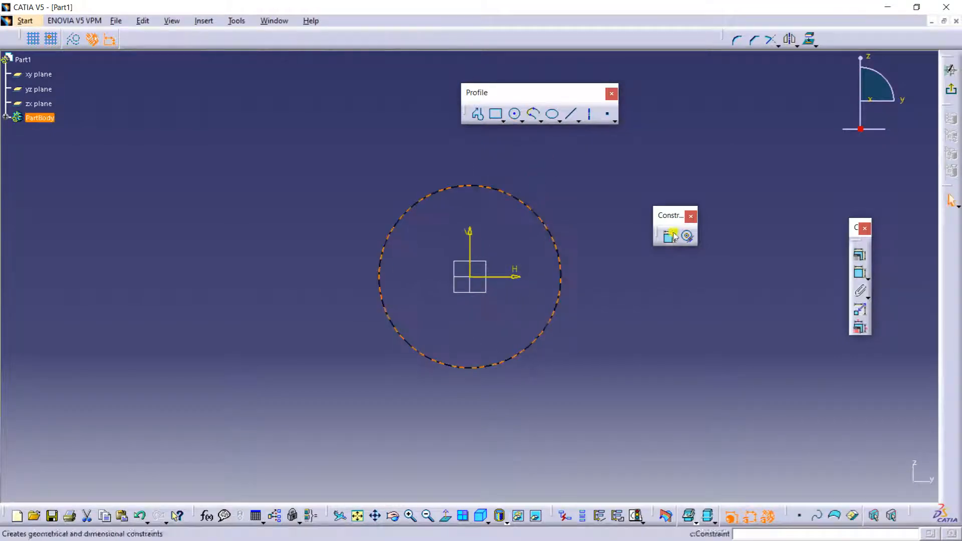
- Add a diameter dimension to the circle and set it to 100 mm
left_click(669, 237)
left_click(544, 220)
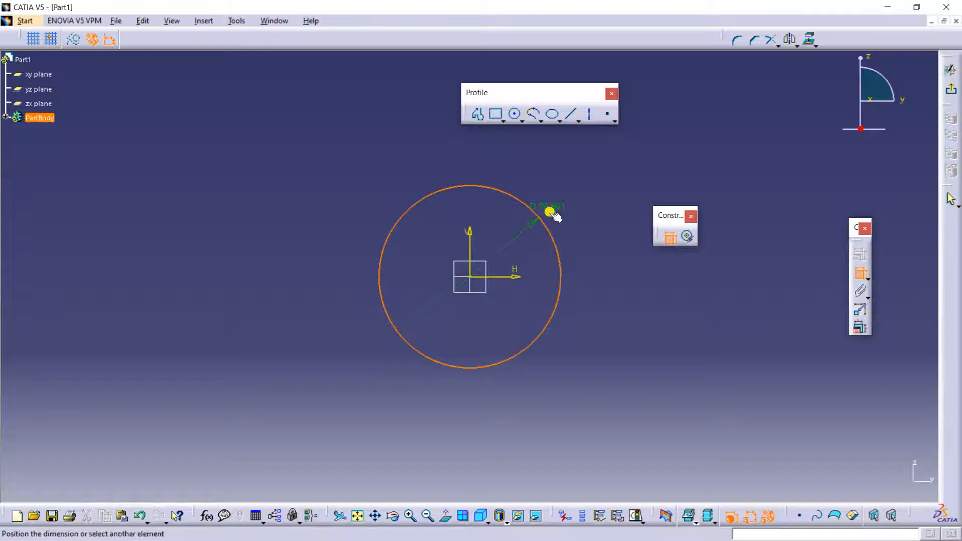
left_click(589, 172)
double_click(577, 167)
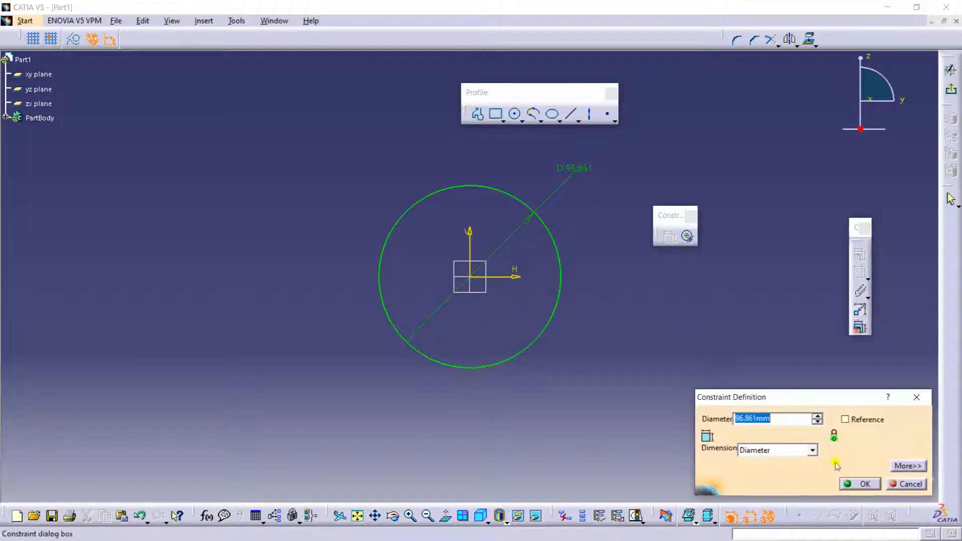
left_click(796, 418)
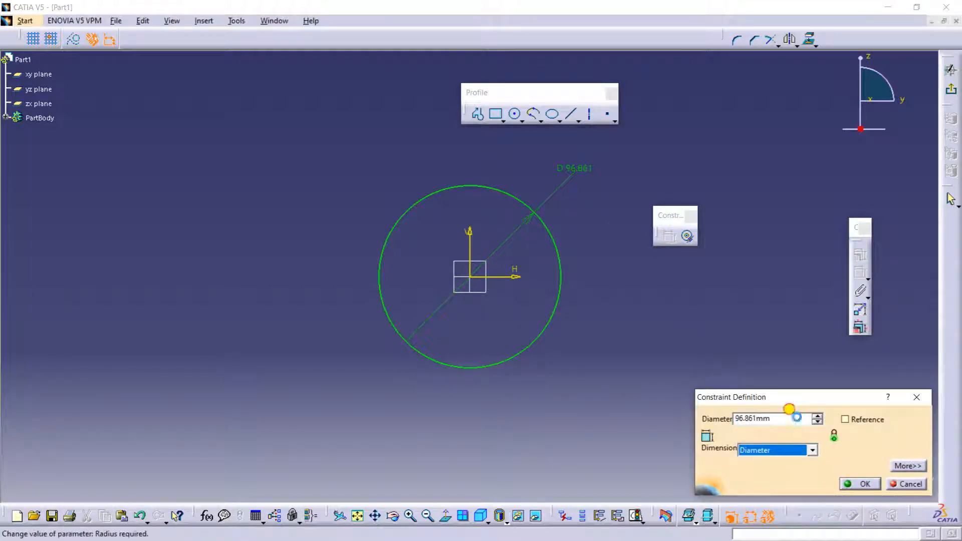
left_click_drag(776, 418, 641, 419)
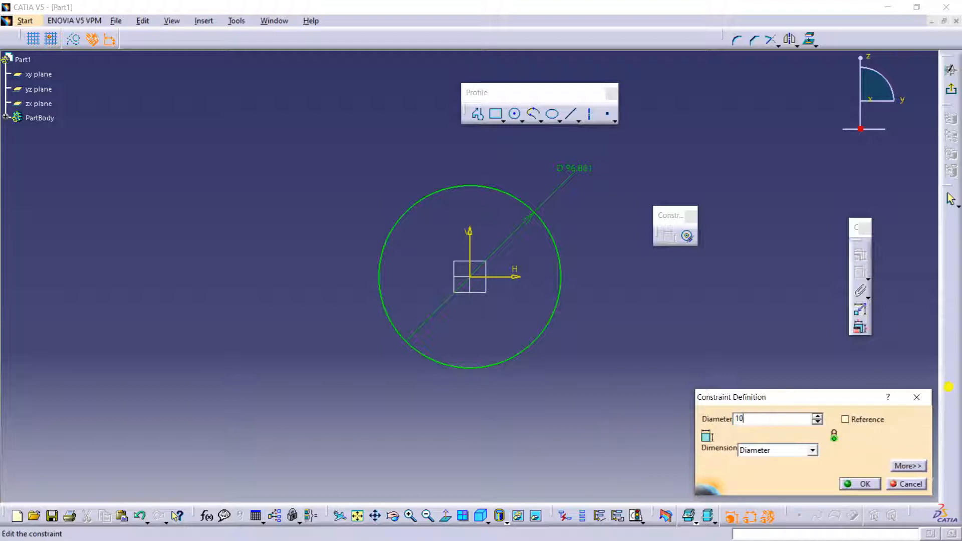
left_click(798, 450)
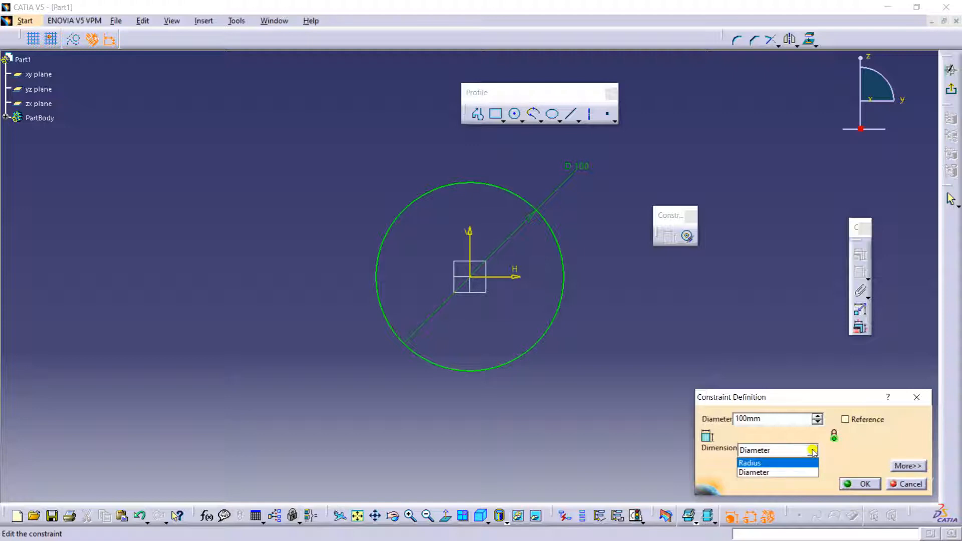
left_click(859, 481)
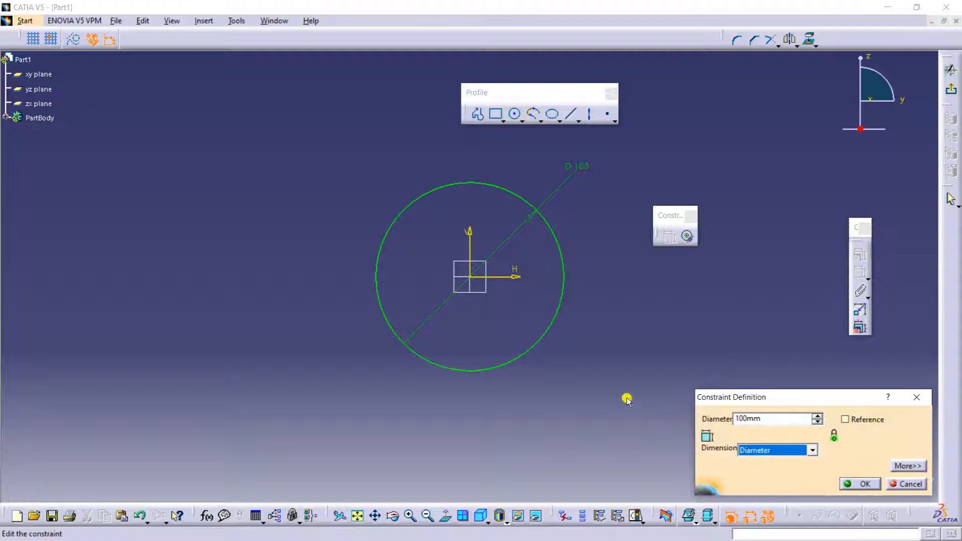
left_click(893, 483)
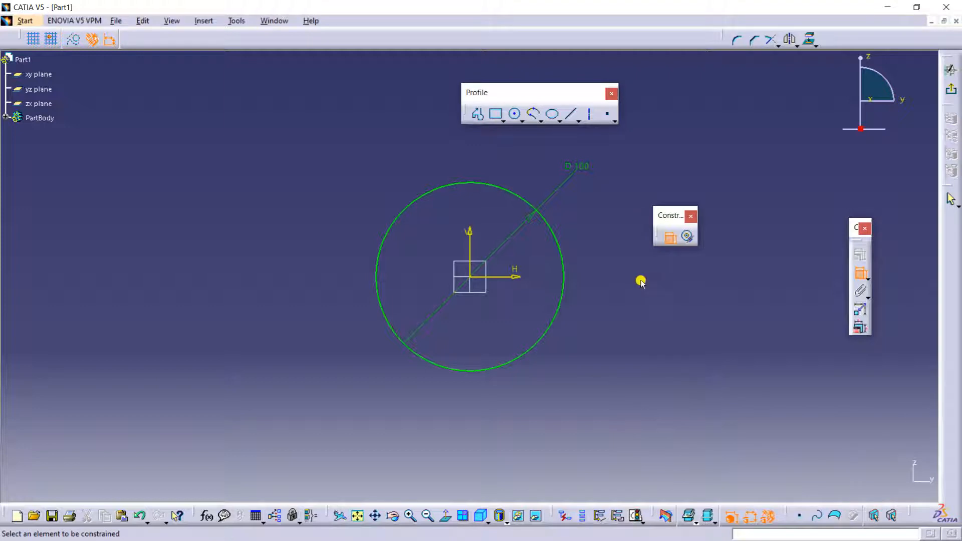
- Delete the circle at the origin together with its diameter dimension
mouse_move(551, 272)
middle_mouse_down("ctrl")
mouse_move(573, 321)
mouse_move(528, 344)
middle_mouse_up("ctrl")
mouse_move(278, 143)
left_mouse_down()
mouse_move(525, 426)
mouse_move(544, 436)
left_mouse_up()
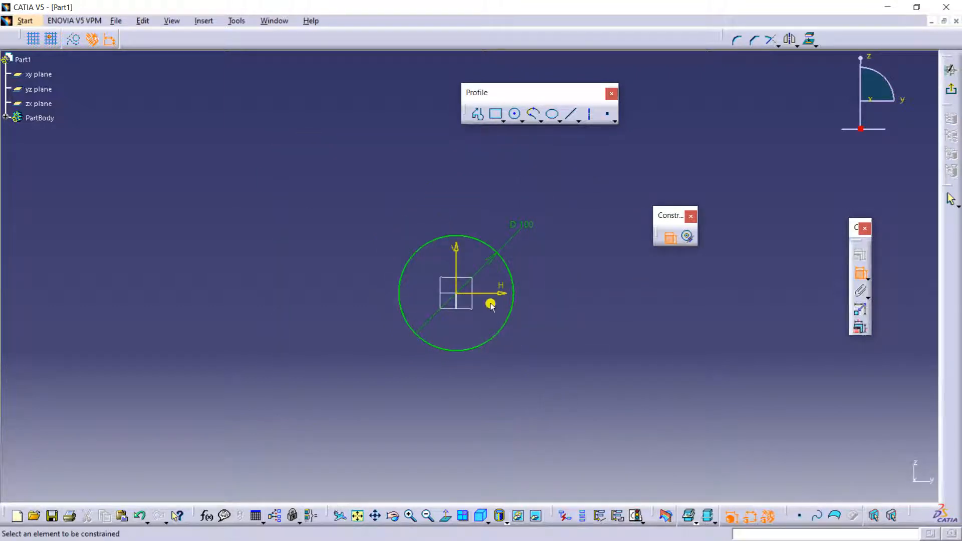
left_click(326, 178)
left_click_drag(583, 445, 583, 444)
key("Delete")
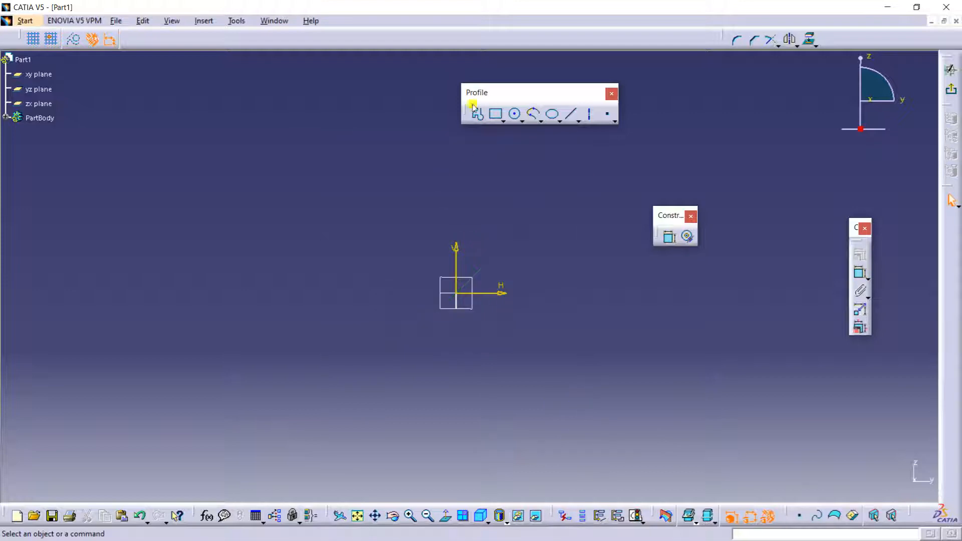
- Draw a three-point circle around the origin, starting at about H -81 mm, V 75 mm, with its second point above the origin on the vertical axis
left_click(523, 121)
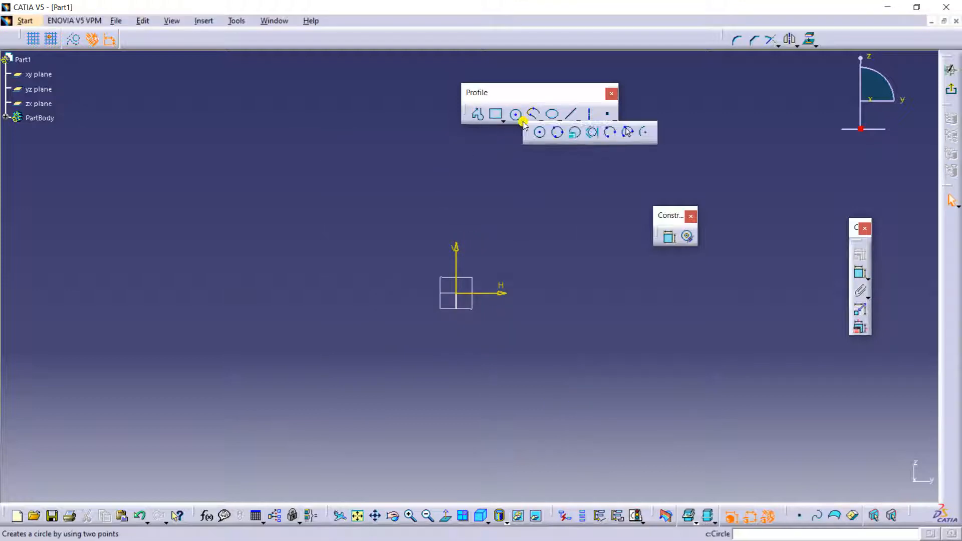
left_click(560, 140)
middle_click_drag(378, 223, 313, 257)
left_click(292, 238)
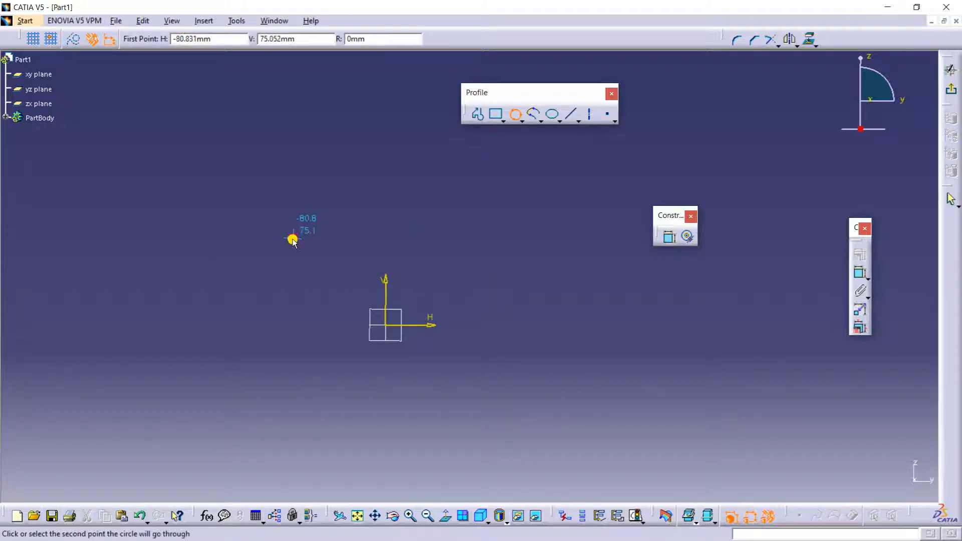
left_click(380, 195)
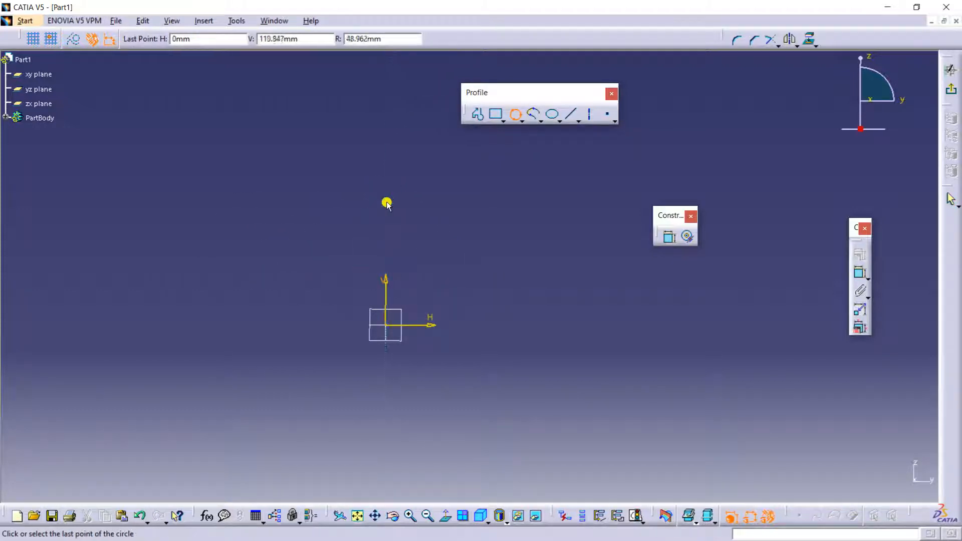
left_click(452, 254)
middle_click_drag(564, 174, 523, 187)
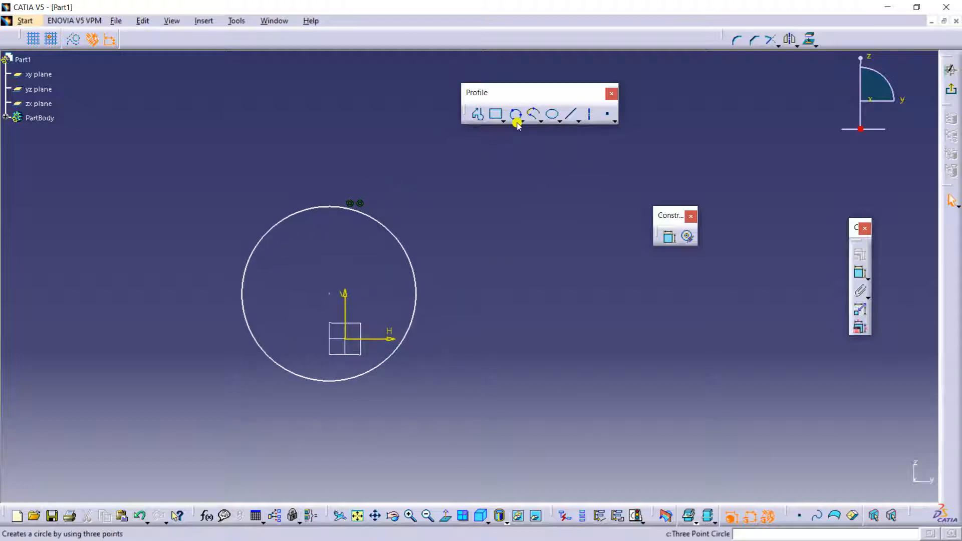
- Draw a second, smaller three-point circle beside the first one, on the positive H side
left_click(515, 114)
left_click(475, 254)
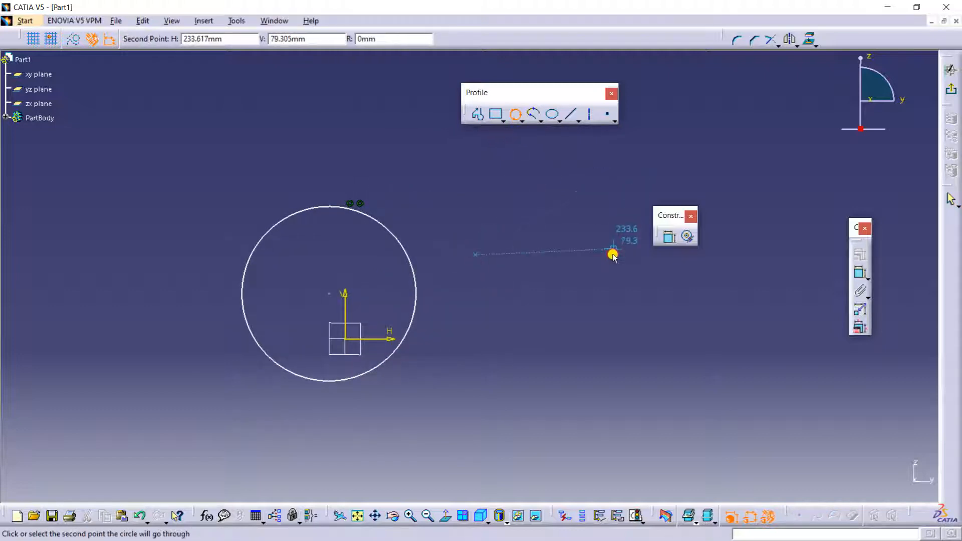
left_click(611, 253)
left_click(521, 169)
middle_click_drag(587, 244, 468, 285)
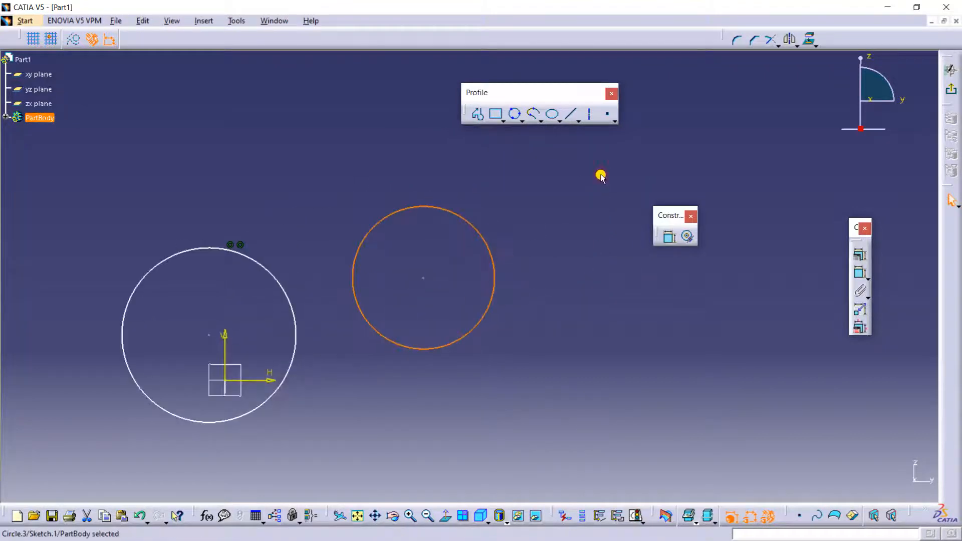
left_click(601, 176)
- Delete both three-point circles and their constraints from the sketch
middle_click_drag(488, 249, 565, 267)
left_click_drag(156, 171, 572, 459)
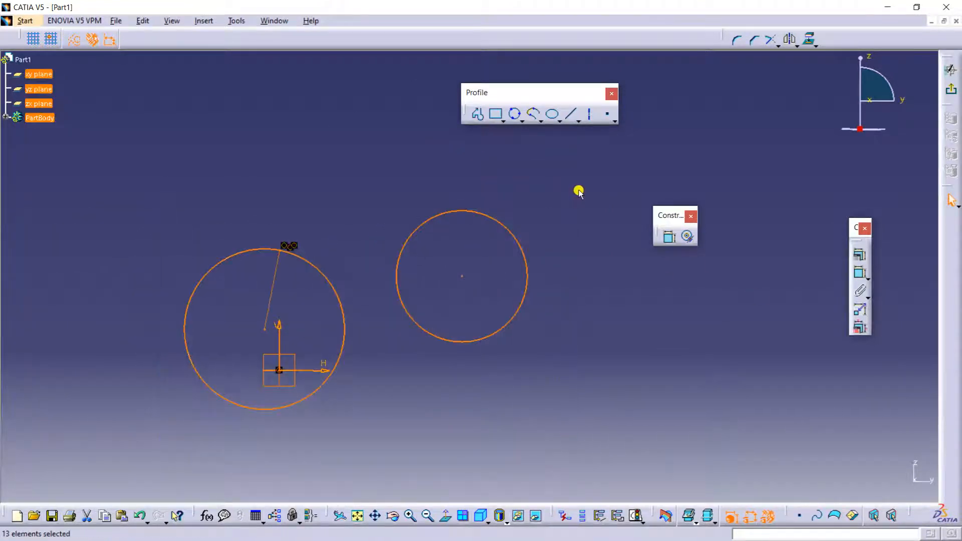
key("Delete")
- Create a circle using coordinates, with its center at H 30 mm, V 30 mm and a radius of 10 mm
left_click(524, 120)
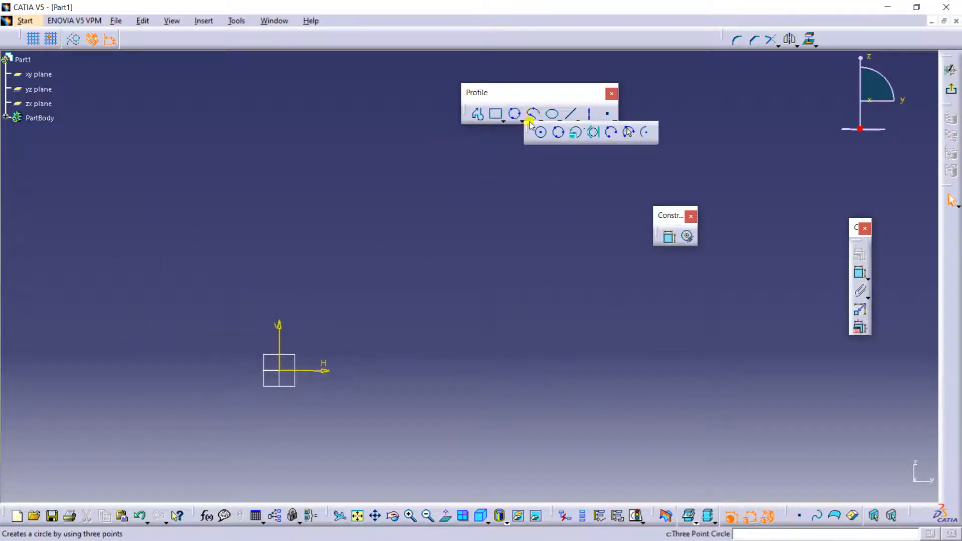
left_click(578, 134)
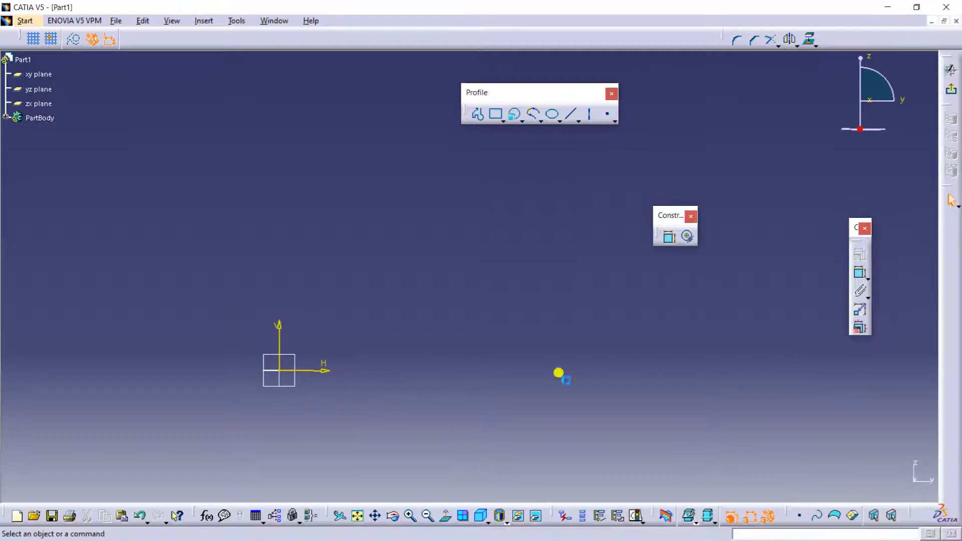
left_click(514, 113)
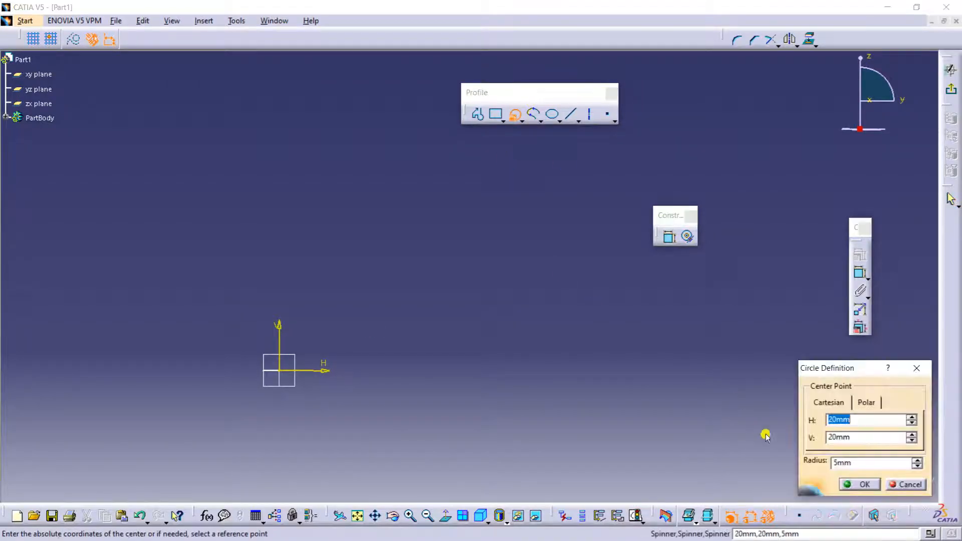
type("30")
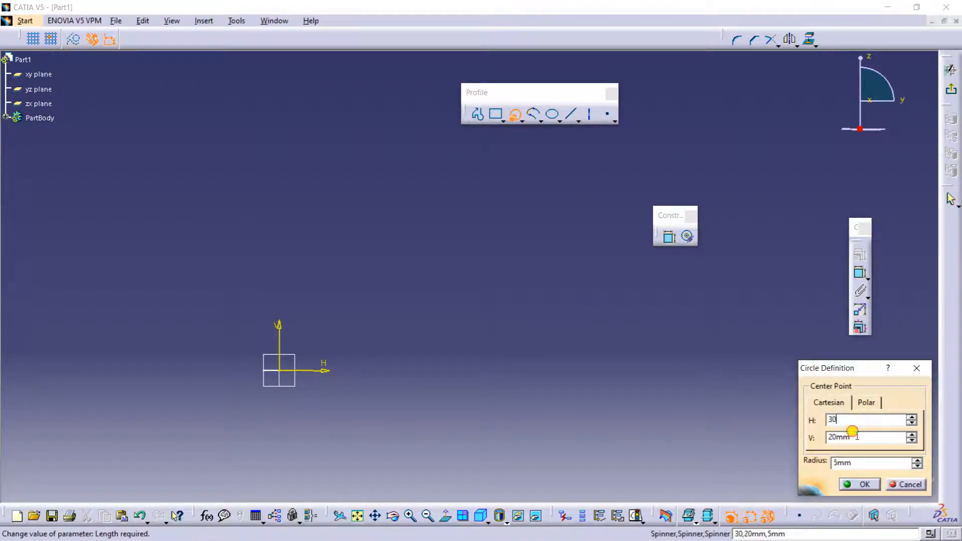
double_click(842, 437)
type("30")
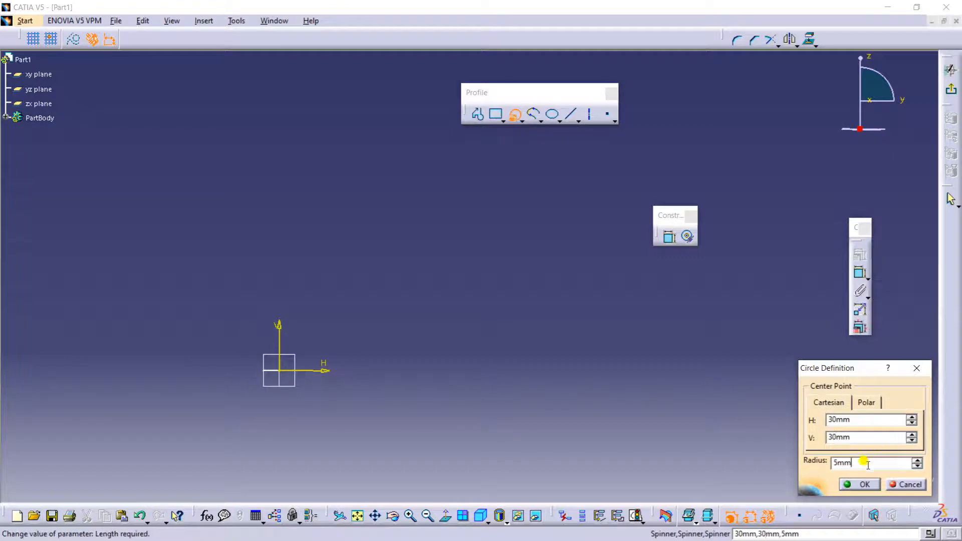
left_click_drag(837, 454, 832, 461)
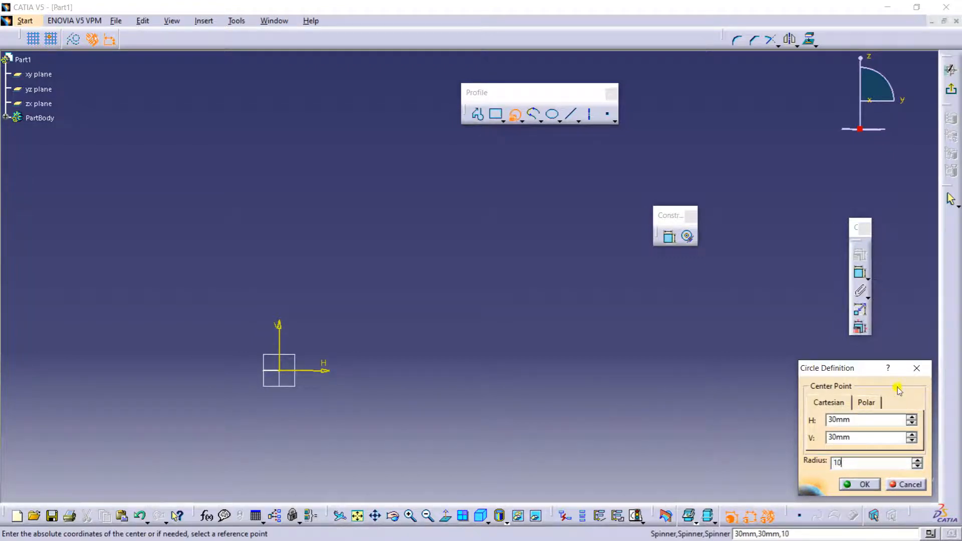
type("10")
left_click(846, 484)
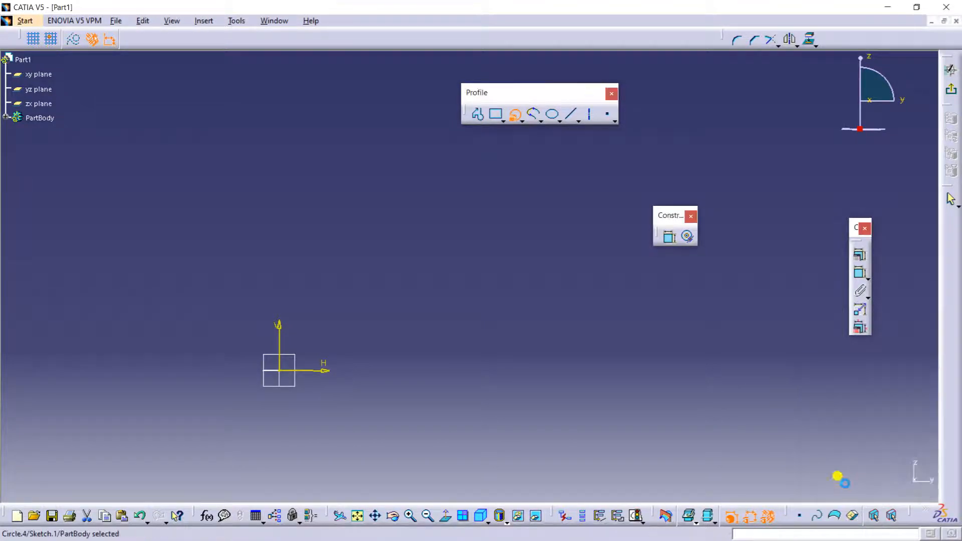
middle_click_drag(392, 337, 300, 203)
left_click(442, 277)
mouse_move(114, 289)
middle_mouse_down()
mouse_move(432, 261)
mouse_move(584, 191)
middle_mouse_up()
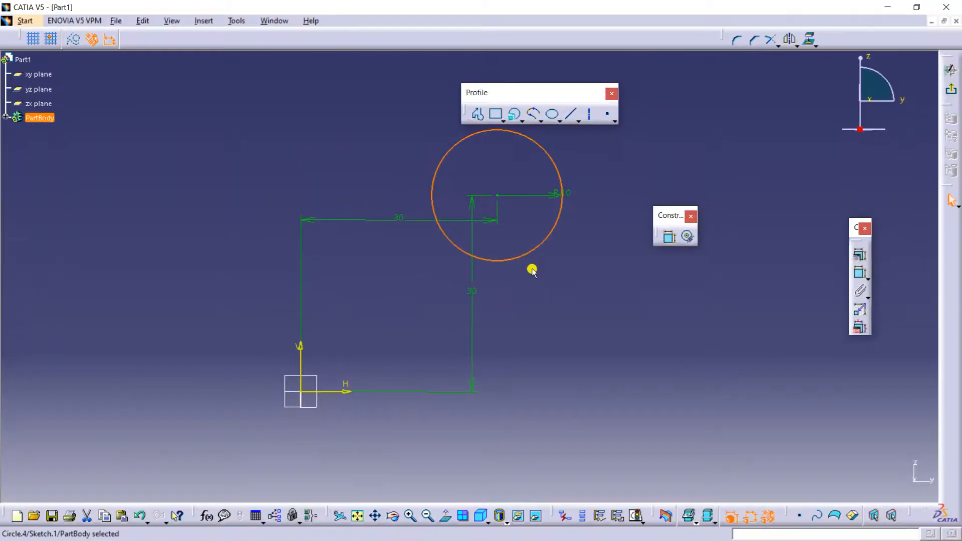
- Delete the coordinate-defined circle together with its position and radius dimensions
left_click(532, 271)
mouse_move(525, 271)
middle_mouse_down()
mouse_move(513, 270)
mouse_move(534, 328)
middle_mouse_up()
left_click_drag(330, 191, 563, 413)
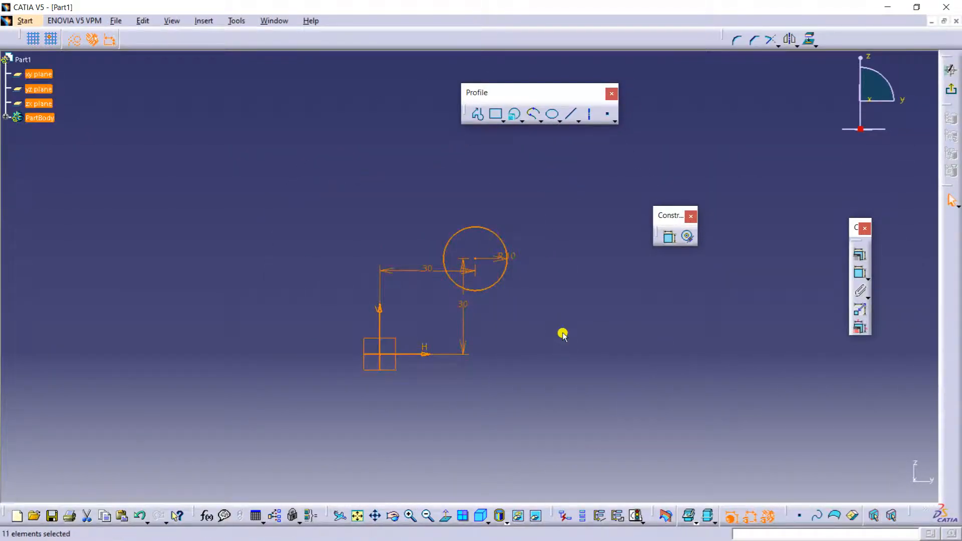
key("Delete")
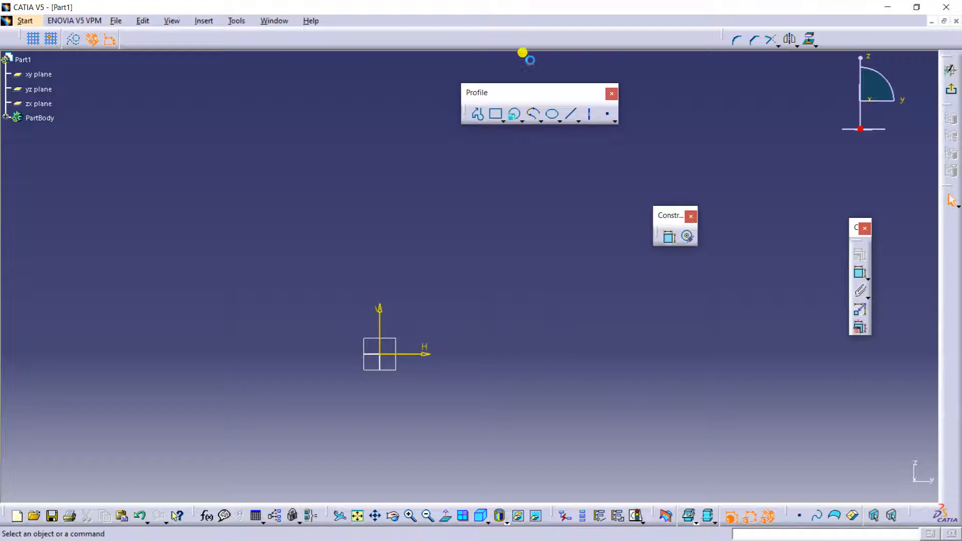
- Draw three separate lines arranged as an open triangle above the H axis, as tangent references for a tri-tangent circle
left_click(522, 120)
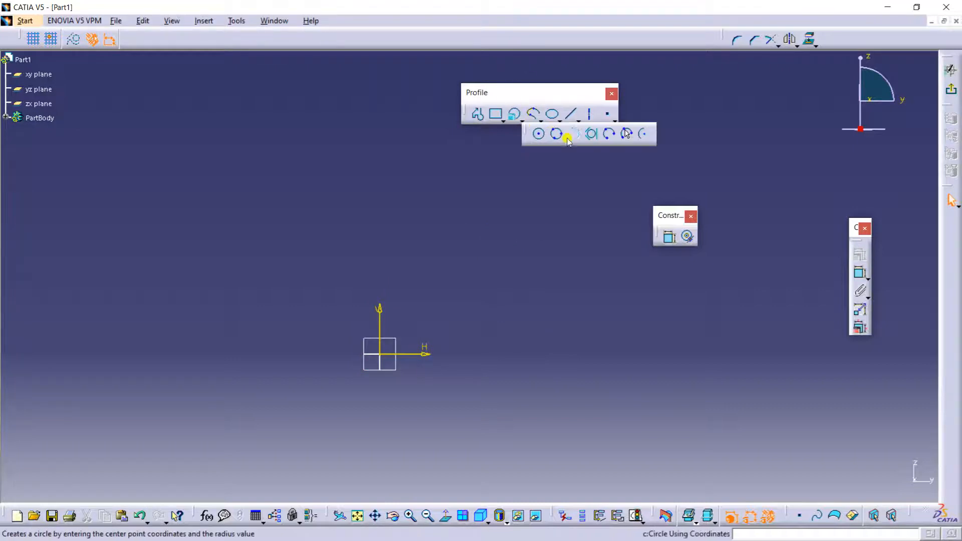
left_click(596, 135)
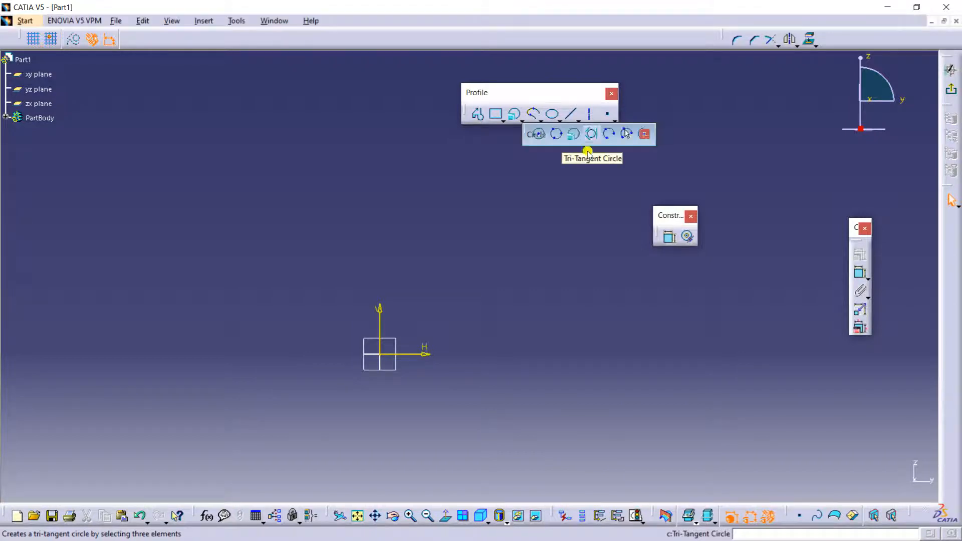
left_click(570, 114)
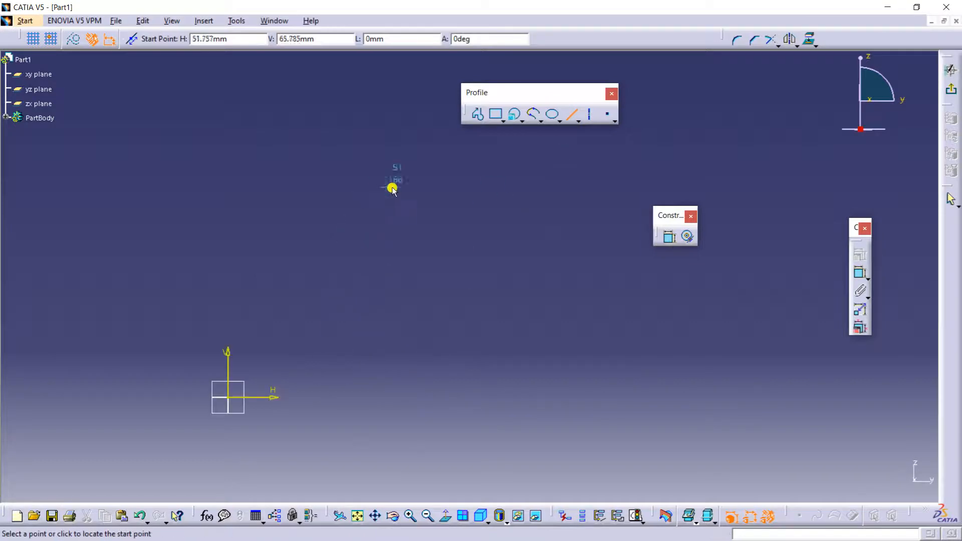
left_click(385, 200)
left_click(328, 307)
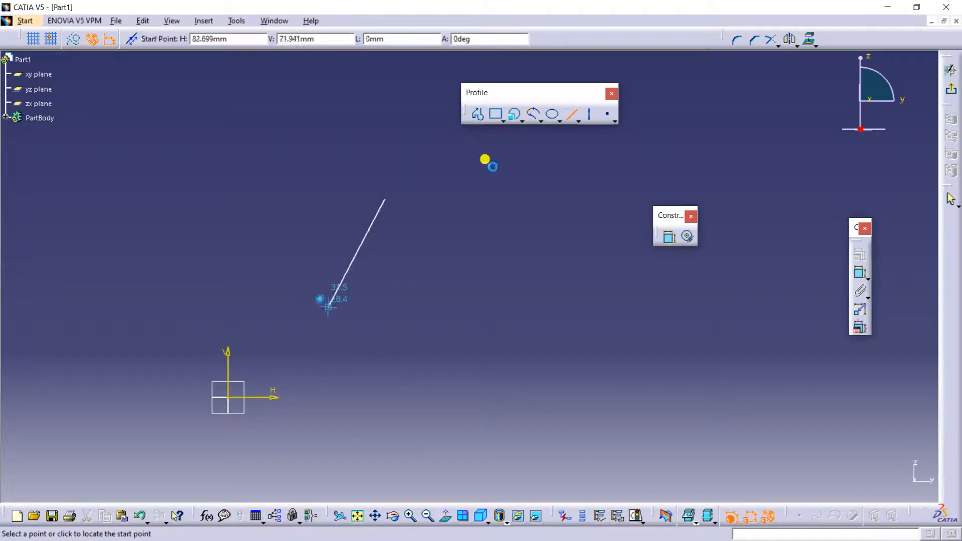
left_click(456, 191)
left_click(533, 293)
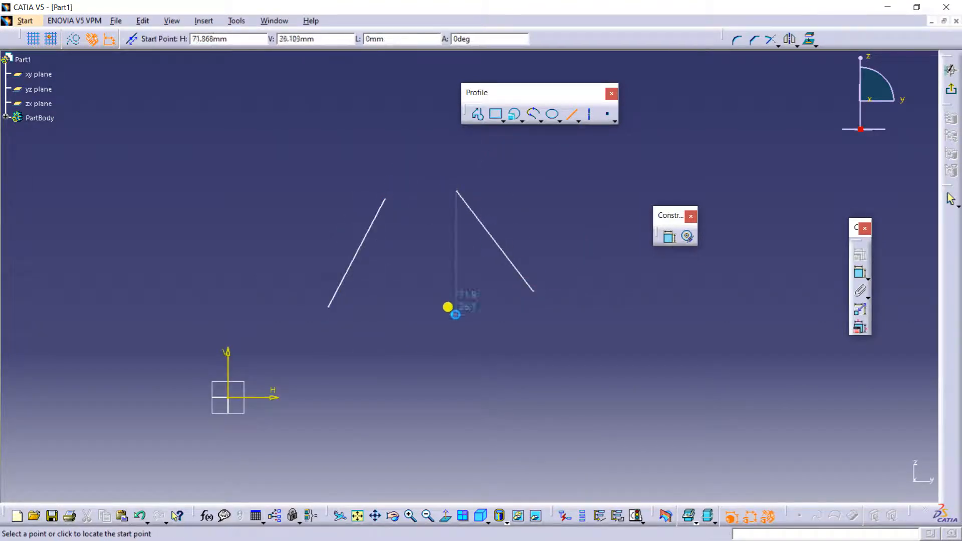
left_click(376, 320)
left_click(481, 308)
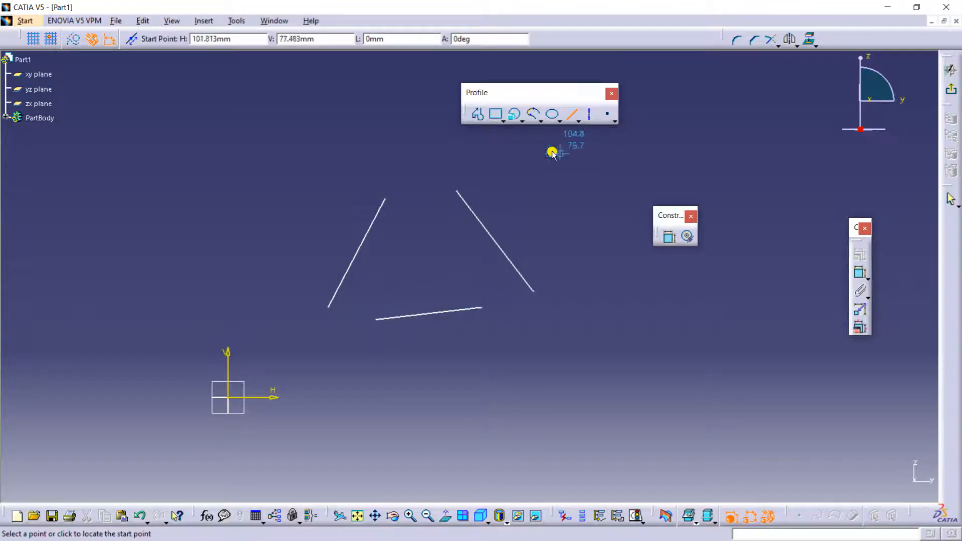
- Create a tri-tangent circle touching all three lines of the open triangle
key("Escape")
left_click(521, 121)
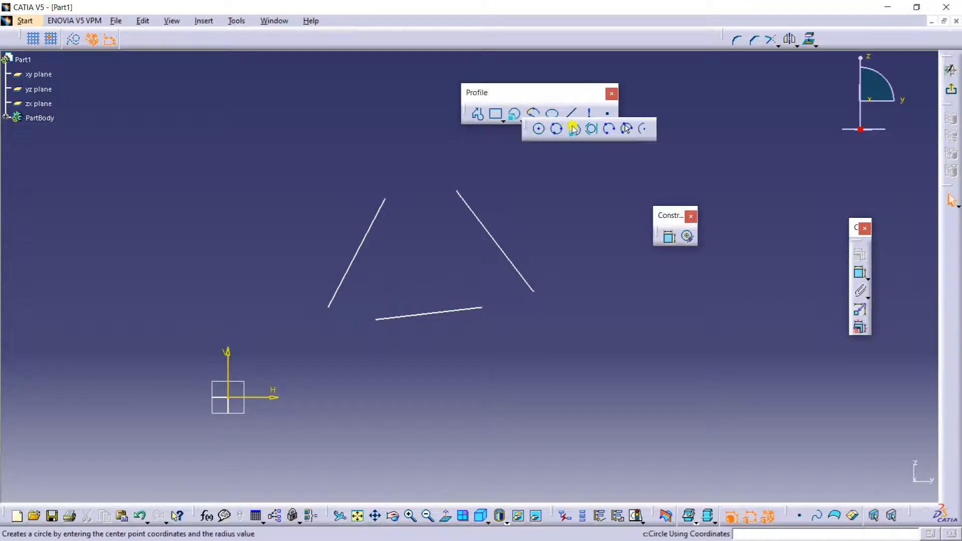
left_click(590, 129)
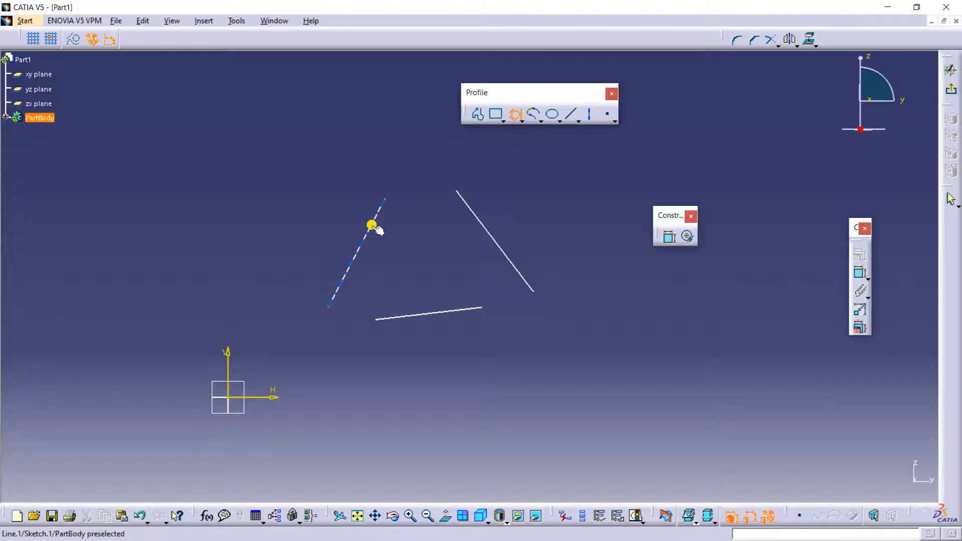
left_click(374, 223)
left_click(473, 216)
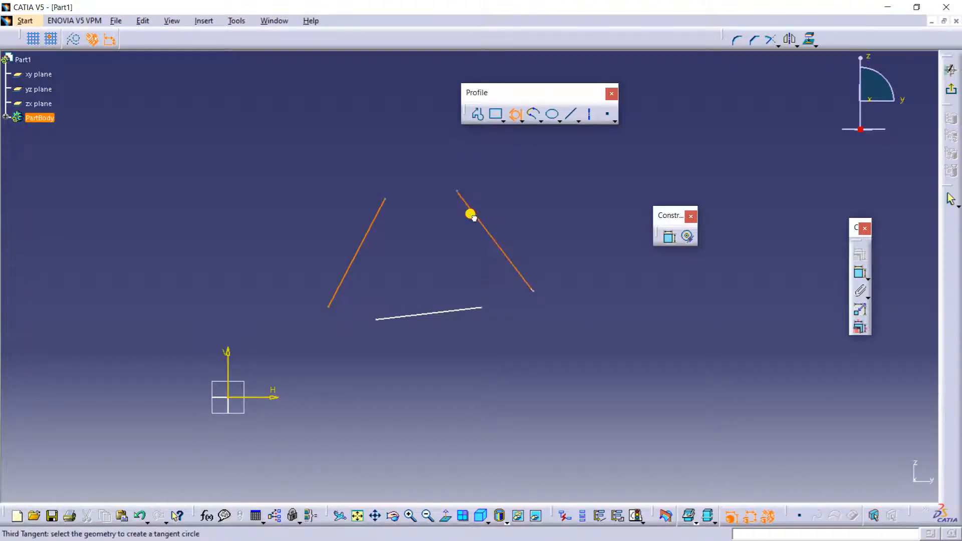
left_click(446, 313)
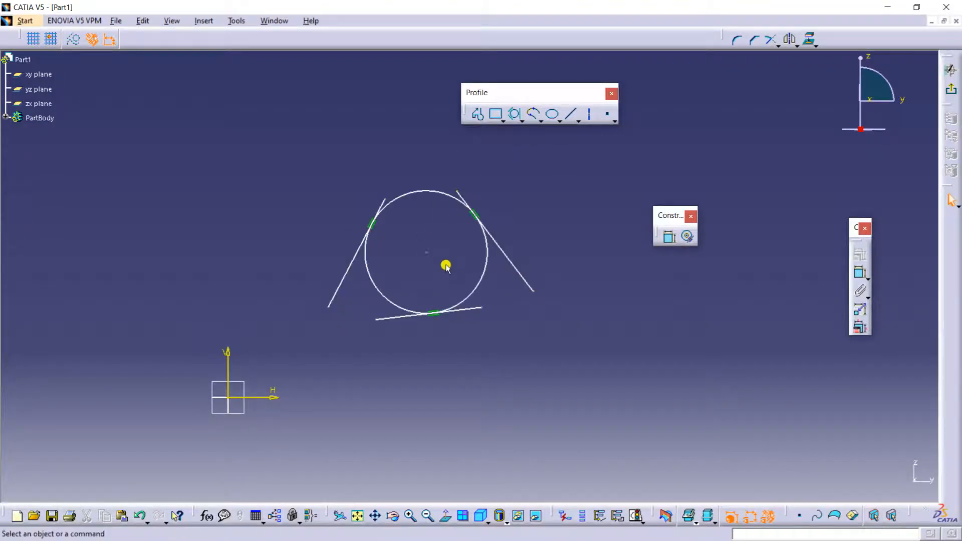
- Delete the tri-tangent circle together with its three reference lines and tangency constraints
mouse_move(516, 200)
middle_mouse_down()
mouse_move(442, 80)
mouse_move(412, 234)
mouse_move(396, 159)
middle_mouse_up()
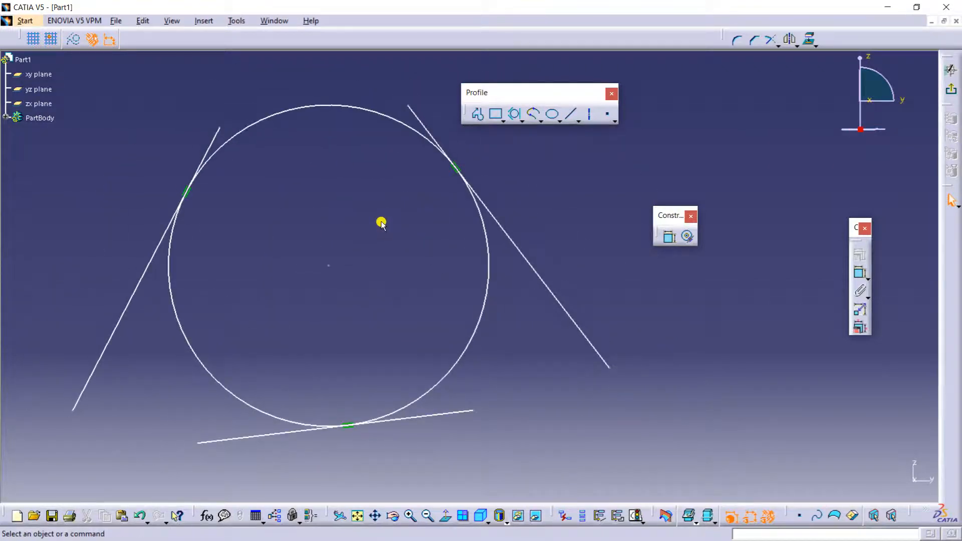
mouse_move(382, 225)
middle_mouse_down()
mouse_move(373, 224)
mouse_move(419, 249)
middle_mouse_up()
left_click_drag(300, 146, 526, 350)
middle_click_drag(526, 266, 479, 346)
middle_click_drag(281, 270, 275, 303)
left_click(546, 400)
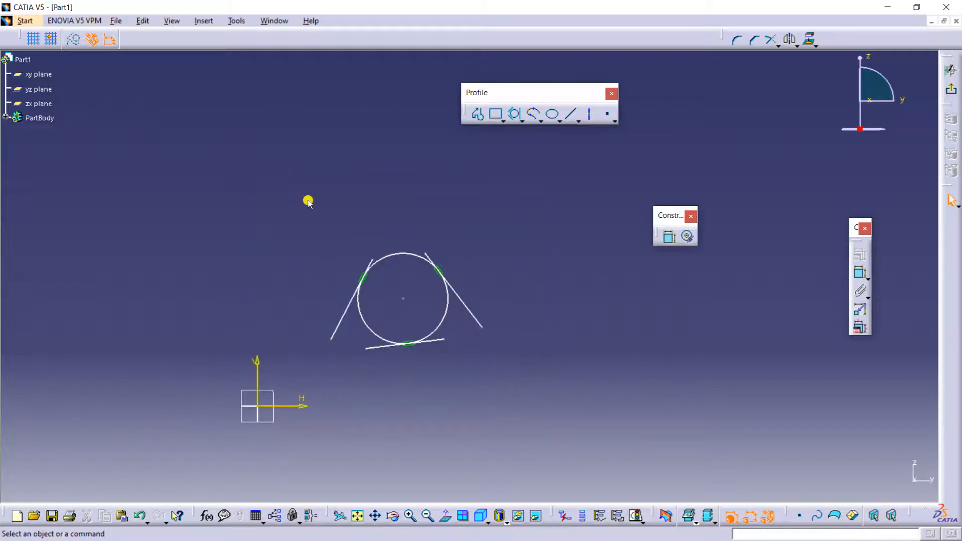
mouse_move(307, 201)
left_mouse_down()
mouse_move(451, 377)
mouse_move(517, 408)
left_mouse_up()
key("Delete")
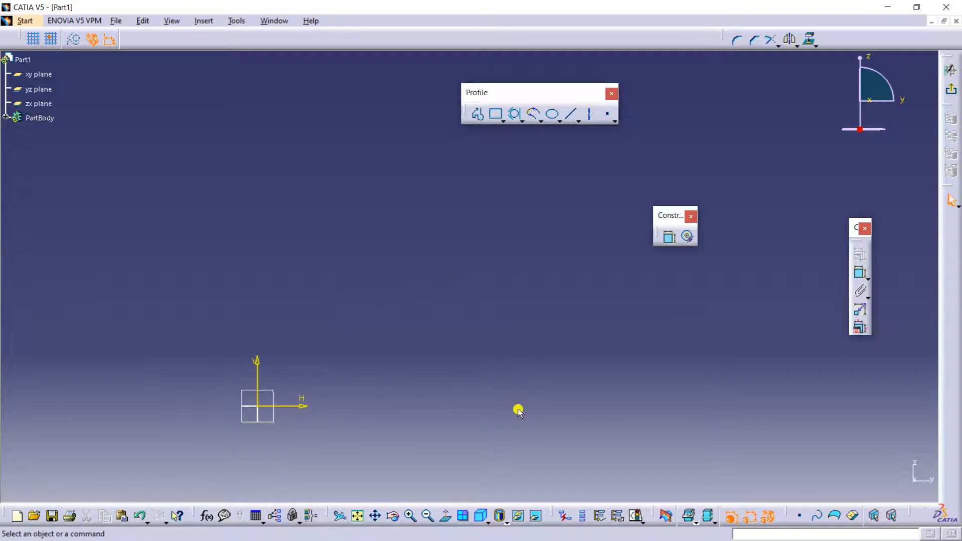
- Draw a three-point arc above the H axis, passing through about H 53, V 43.5 mm, with a radius of about 38 mm
mouse_move(518, 411)
middle_mouse_down()
mouse_move(461, 375)
mouse_move(467, 360)
mouse_move(429, 323)
middle_mouse_up()
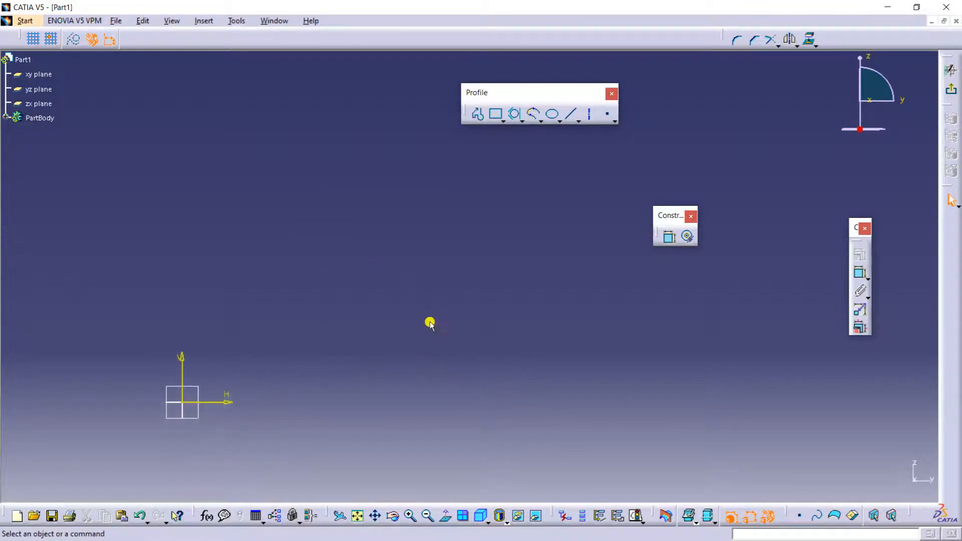
left_click(522, 118)
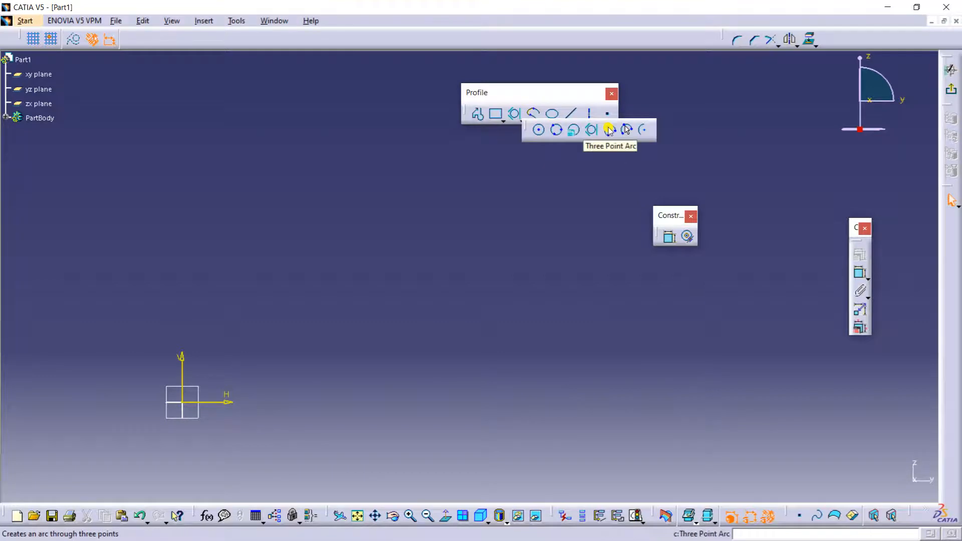
left_click(608, 130)
mouse_move(483, 238)
middle_mouse_down()
mouse_move(388, 217)
mouse_move(369, 183)
mouse_move(391, 235)
mouse_move(472, 214)
middle_mouse_up()
left_click(239, 342)
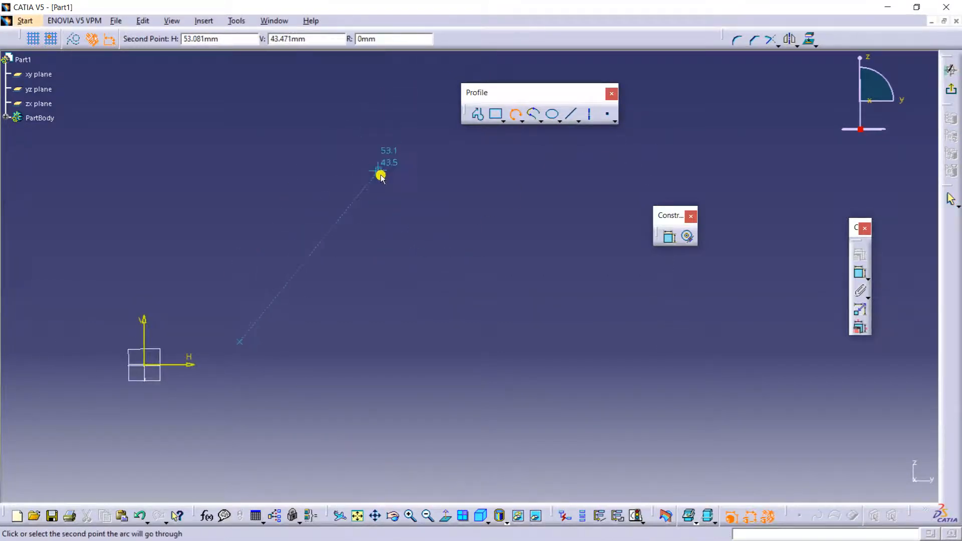
left_click(381, 174)
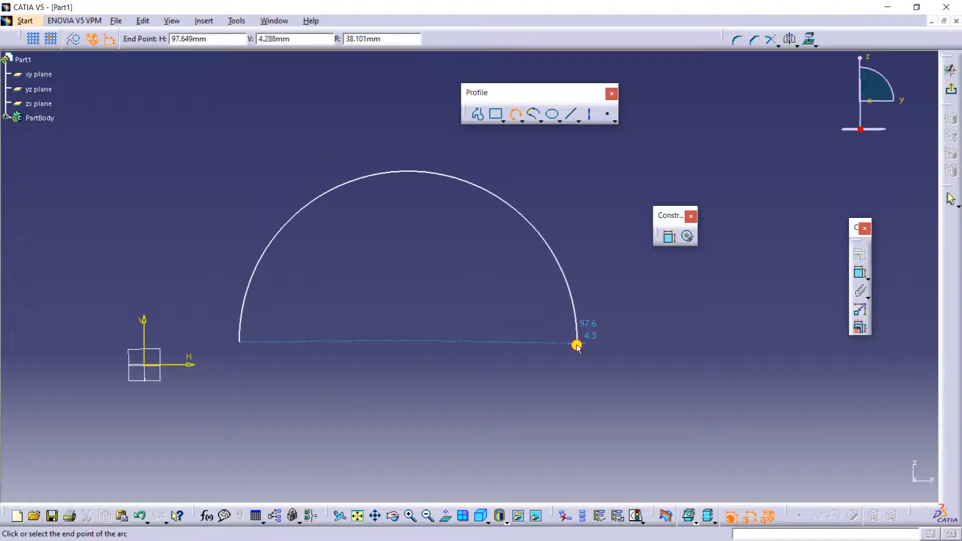
left_click(576, 346)
middle_click_drag(558, 279, 525, 279)
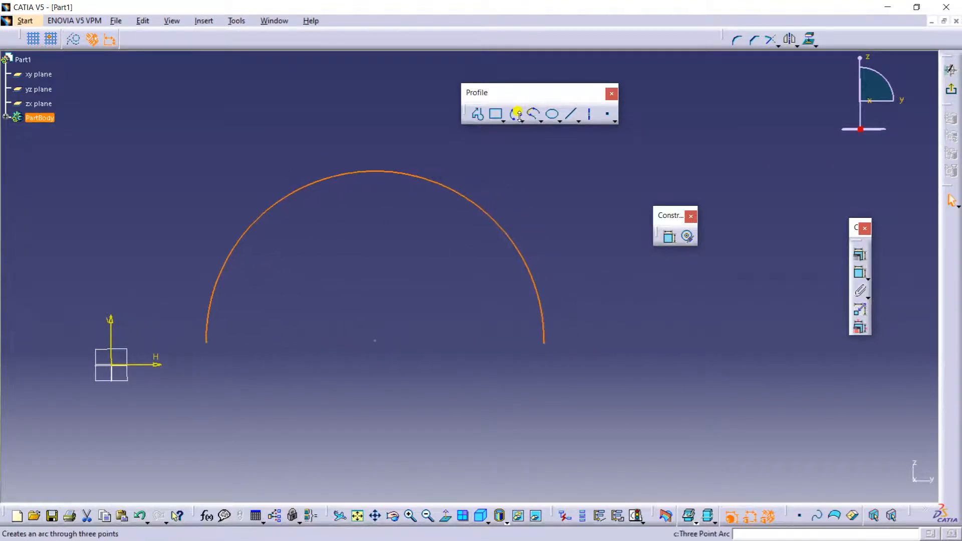
- Draw a second, smaller three-point arc beyond the first one, opening toward positive H, with a radius of about 17.6 mm
left_click(522, 120)
left_click_drag(524, 121, 524, 116)
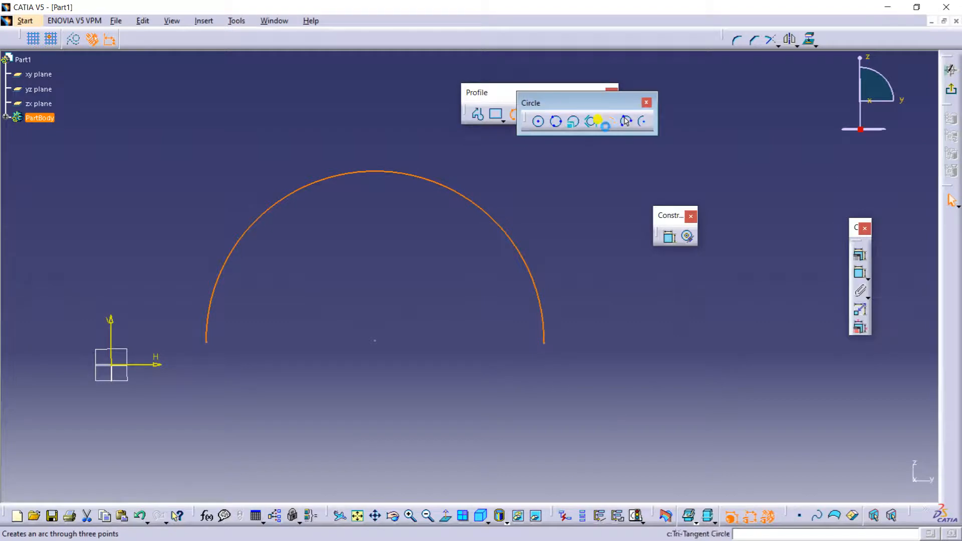
left_click(607, 121)
middle_click_drag(659, 191, 381, 223)
left_click(589, 227)
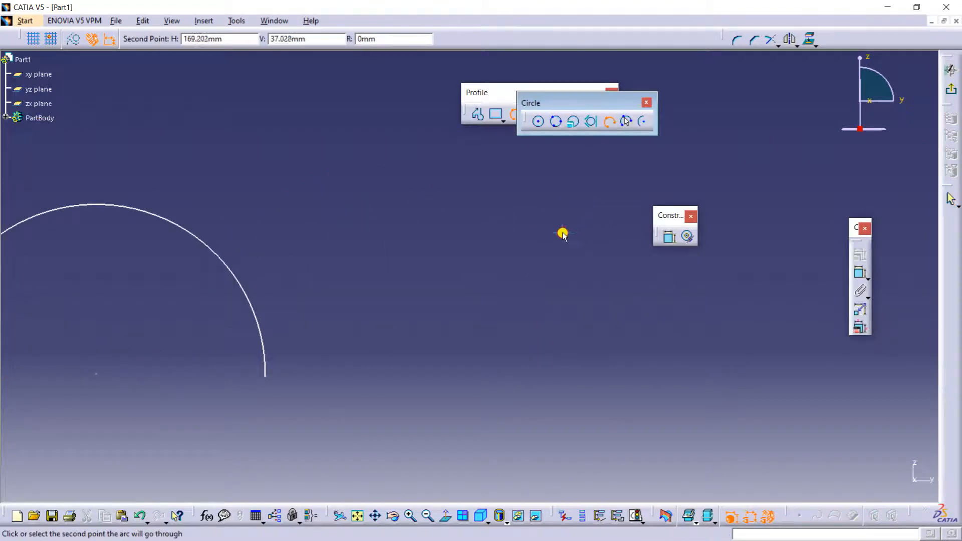
left_click(434, 230)
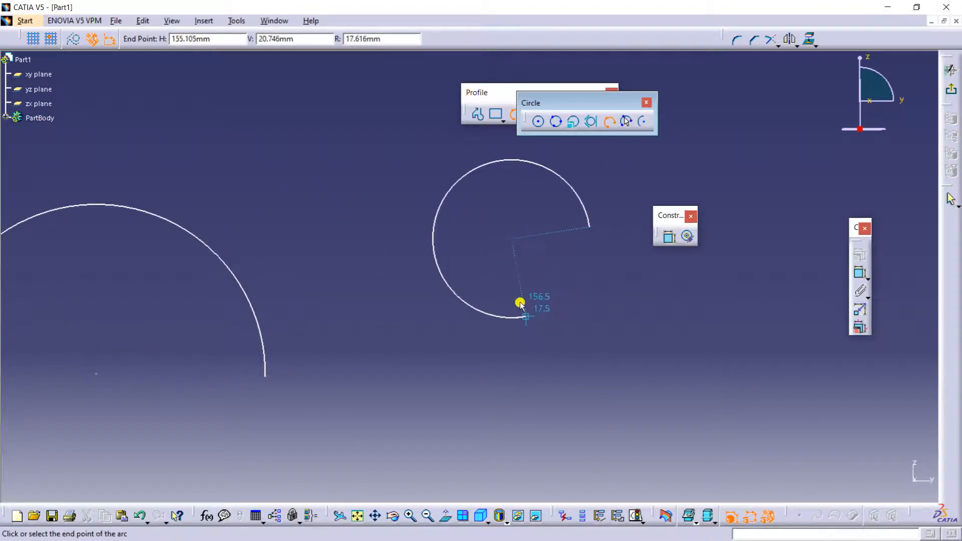
left_click(549, 331)
- Delete both three-point arcs and close the floating Circle toolbar
mouse_move(590, 277)
middle_mouse_down()
mouse_move(466, 272)
mouse_move(294, 299)
mouse_move(446, 330)
middle_mouse_up()
key("ctrl+a")
key("Delete")
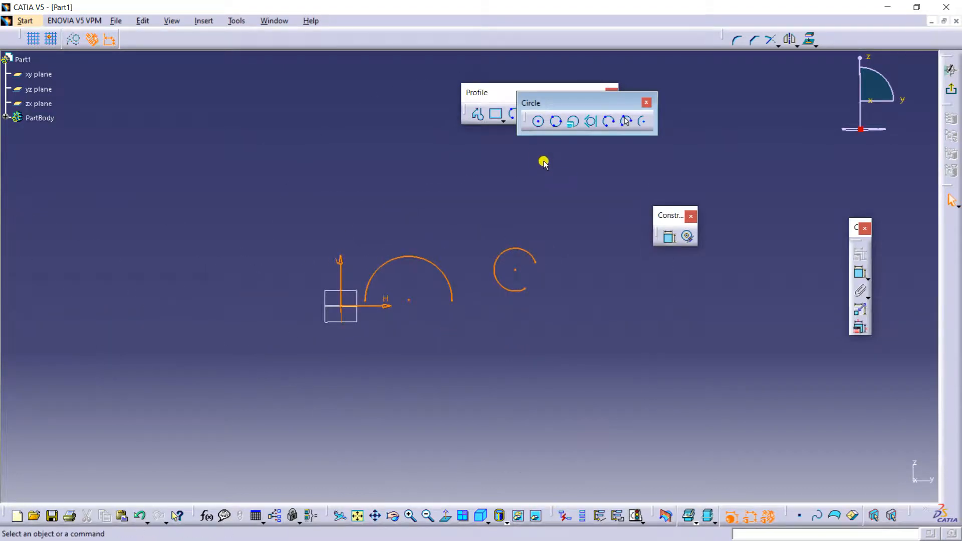
middle_click_drag(542, 161, 423, 195)
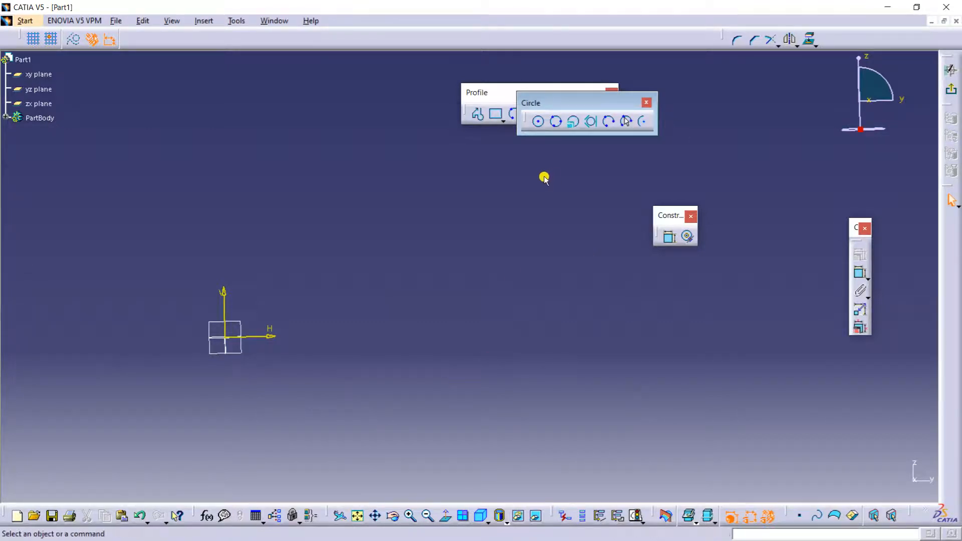
left_click(647, 102)
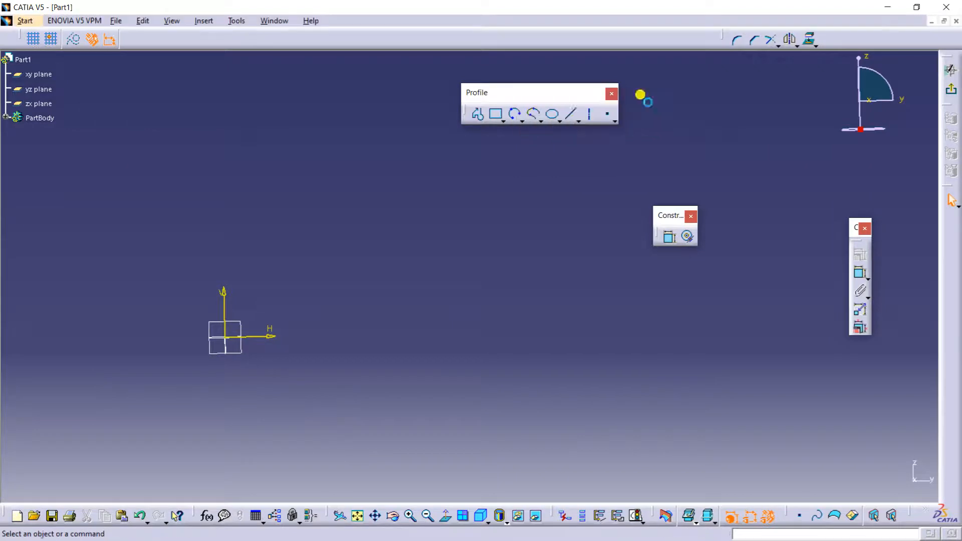
- Draw two separate lines diverging downward, the first starting at about H 76, V 32 mm, leaving a gap between their upper ends
left_click(574, 115)
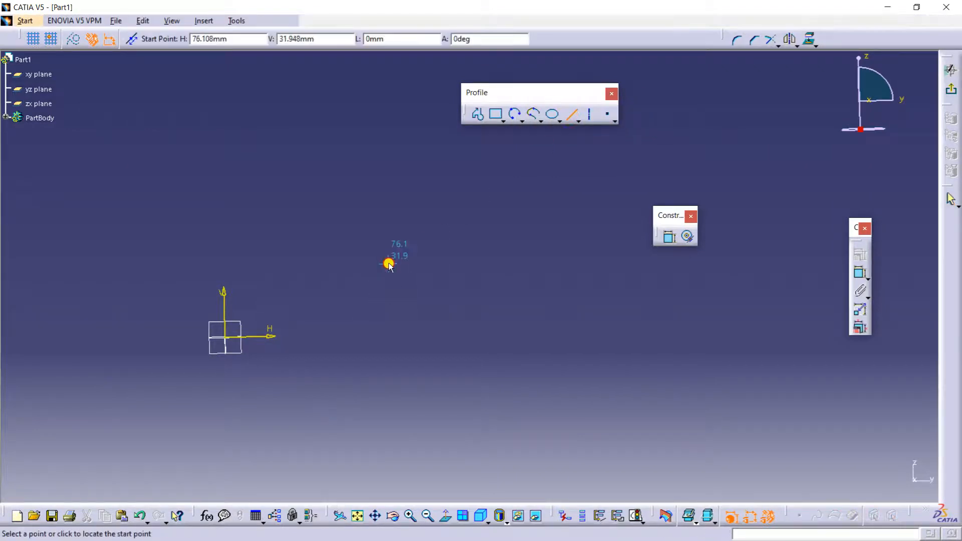
left_click(389, 262)
left_click(329, 376)
left_click(440, 264)
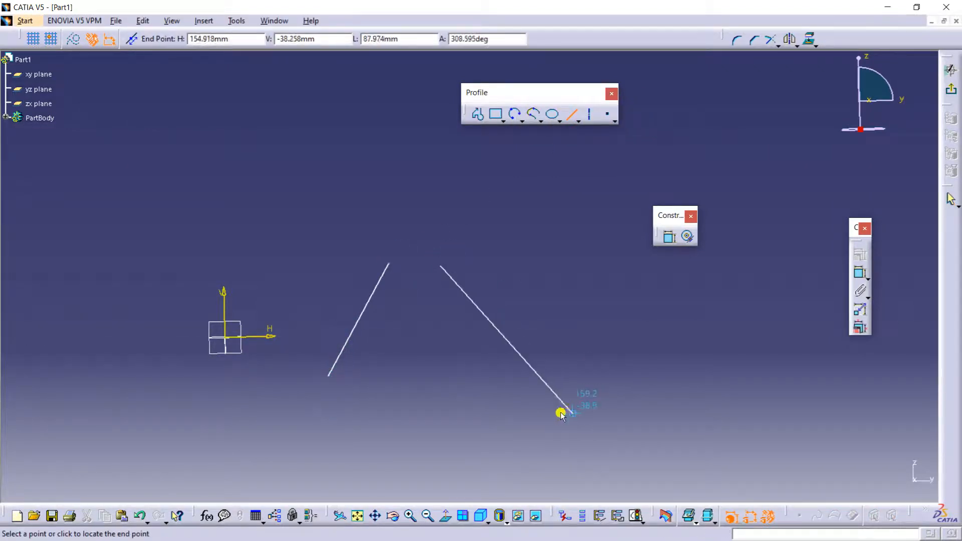
left_click(522, 391)
key("Escape")
- Join the upper ends of the two lines with a Three Point Arc Starting With Limits, bulging upward with a radius of about 12 mm
middle_click_drag(539, 211, 553, 151)
left_click(522, 121)
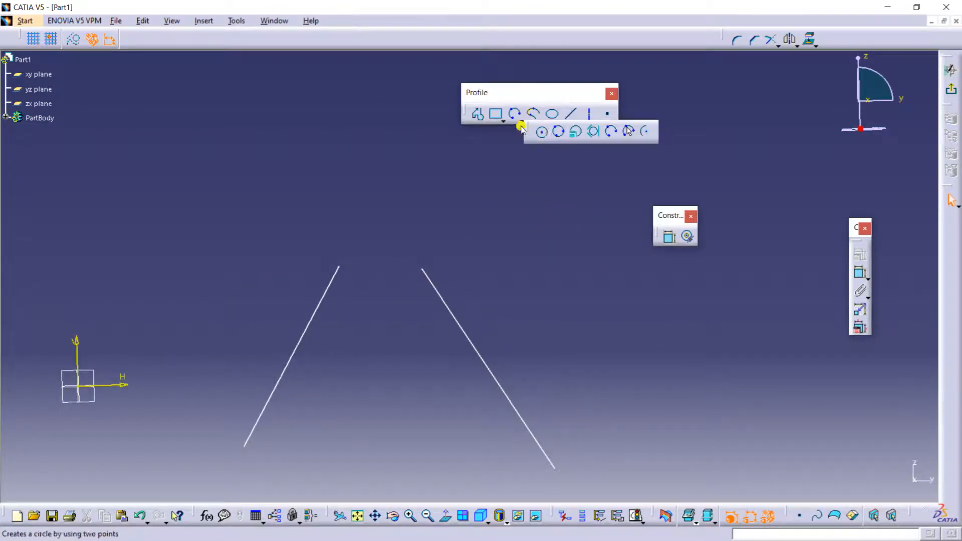
left_click(627, 131)
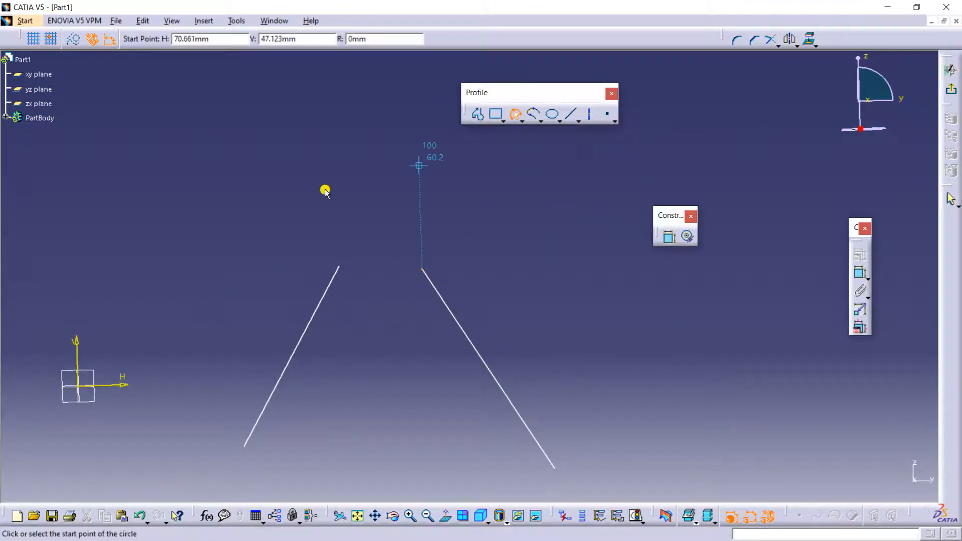
left_click(339, 265)
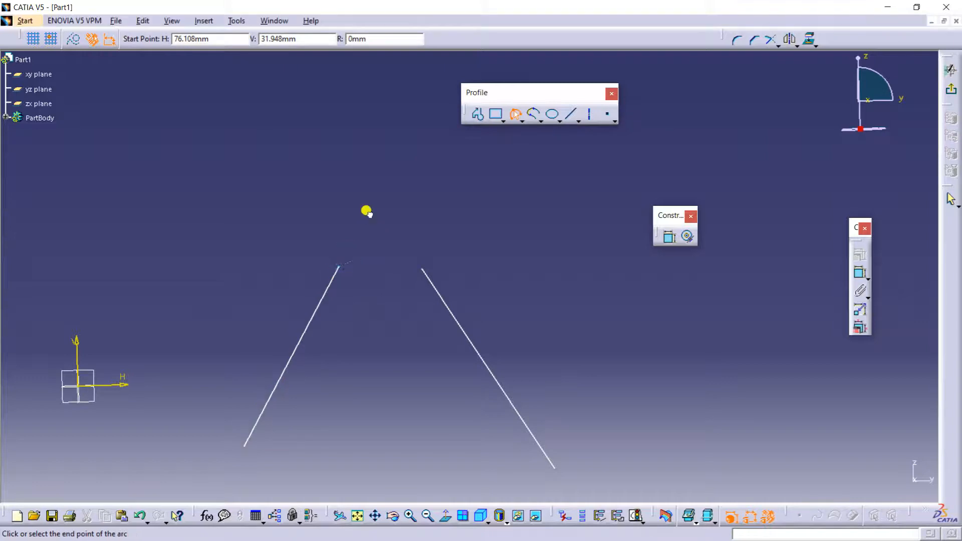
left_click(422, 269)
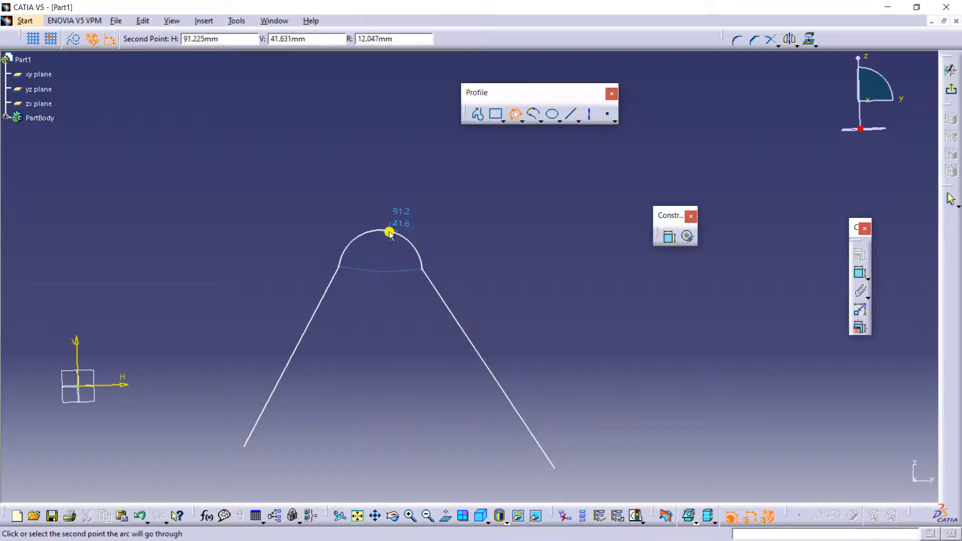
left_click(389, 233)
middle_click(432, 211)
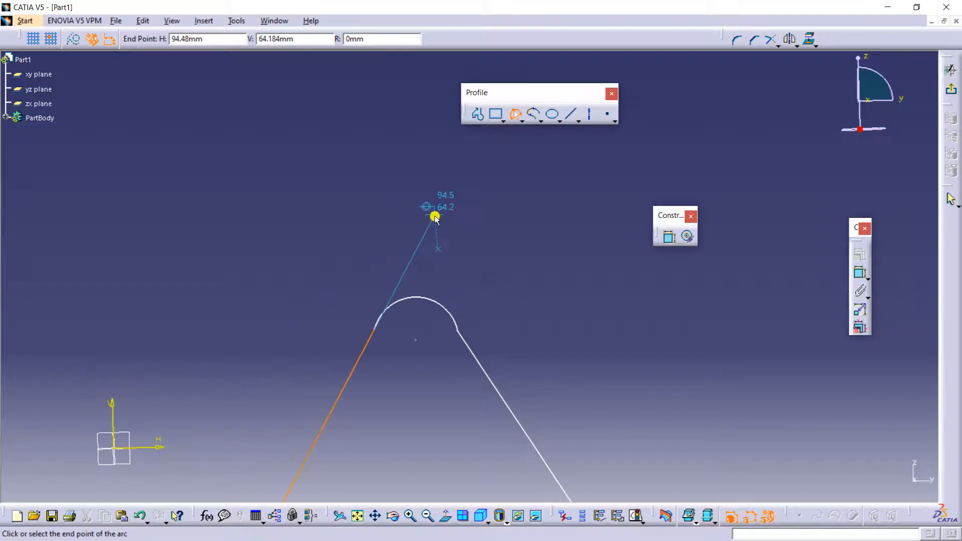
key("Escape")
- Delete the connecting arc and both lines from the sketch
mouse_move(433, 214)
middle_mouse_down()
mouse_move(441, 270)
mouse_move(419, 206)
middle_mouse_up()
scroll(442, 270, "down", 1)
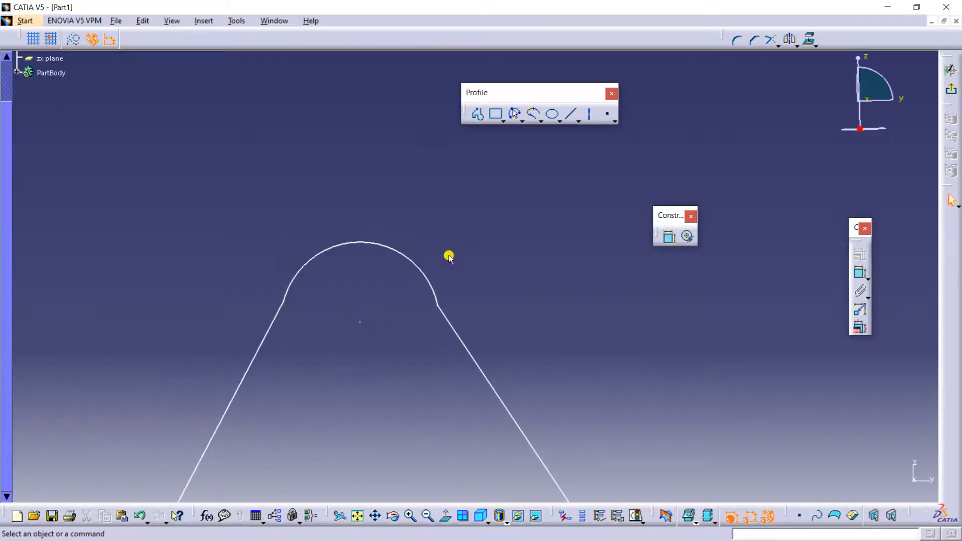
mouse_move(435, 306)
middle_mouse_down()
mouse_move(433, 251)
mouse_move(484, 302)
mouse_move(474, 319)
middle_mouse_up()
mouse_move(474, 319)
middle_mouse_down()
mouse_move(432, 265)
mouse_move(427, 310)
middle_mouse_up()
left_click_drag(301, 128, 548, 383)
key("Delete")
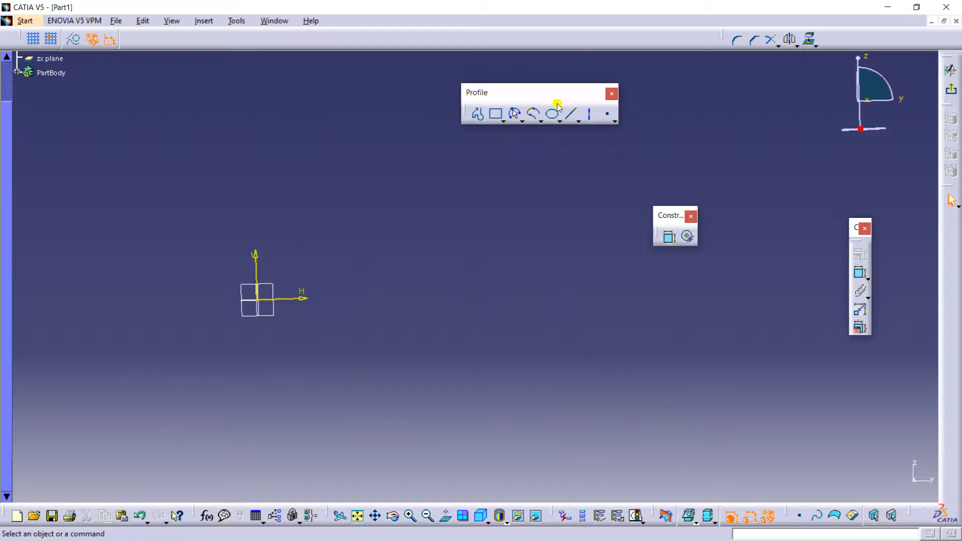
- Draw a center-defined arc at the origin, sweeping 90 degrees from the H axis to the V axis, with a radius of about 6.2 mm
left_click(521, 118)
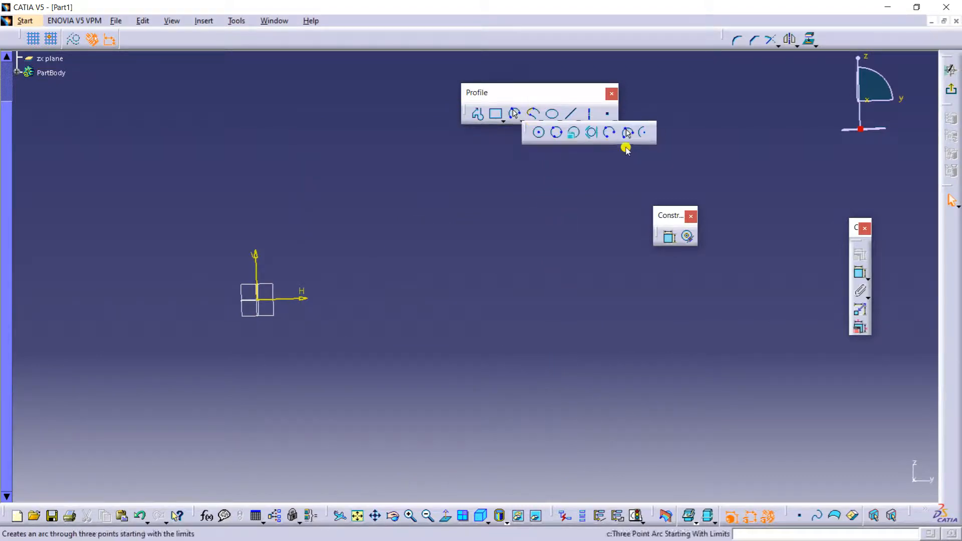
left_click(647, 132)
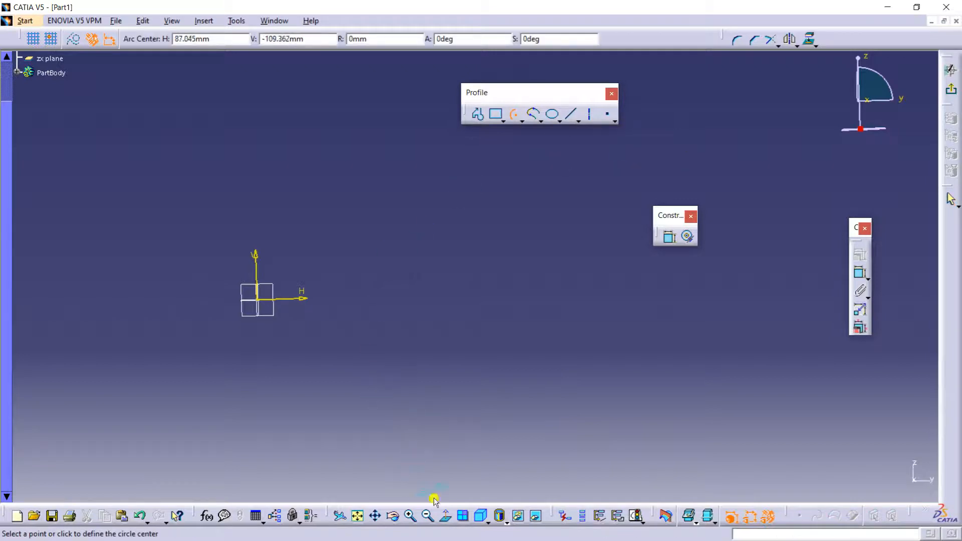
mouse_move(276, 313)
middle_mouse_down()
mouse_move(388, 294)
mouse_move(337, 180)
mouse_move(286, 273)
mouse_move(425, 238)
middle_mouse_up()
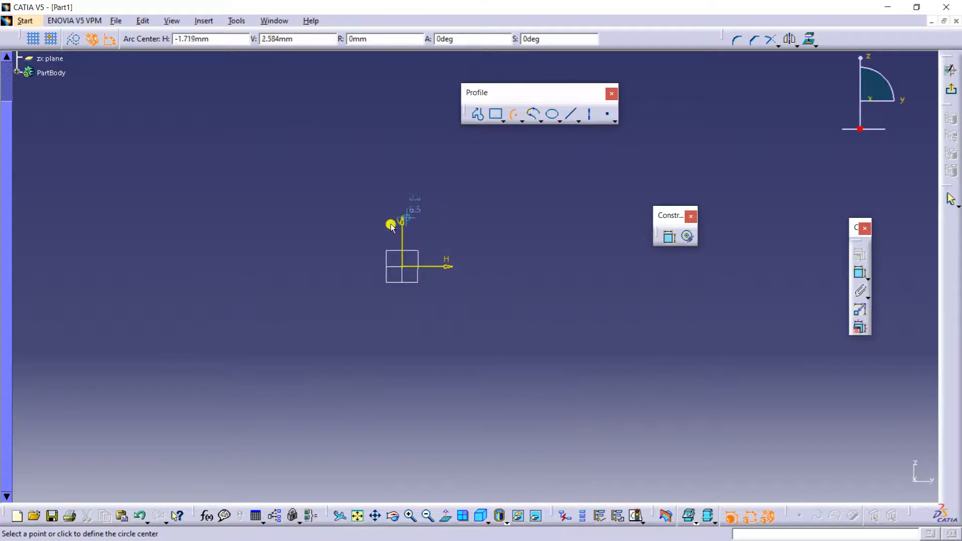
left_click(401, 266)
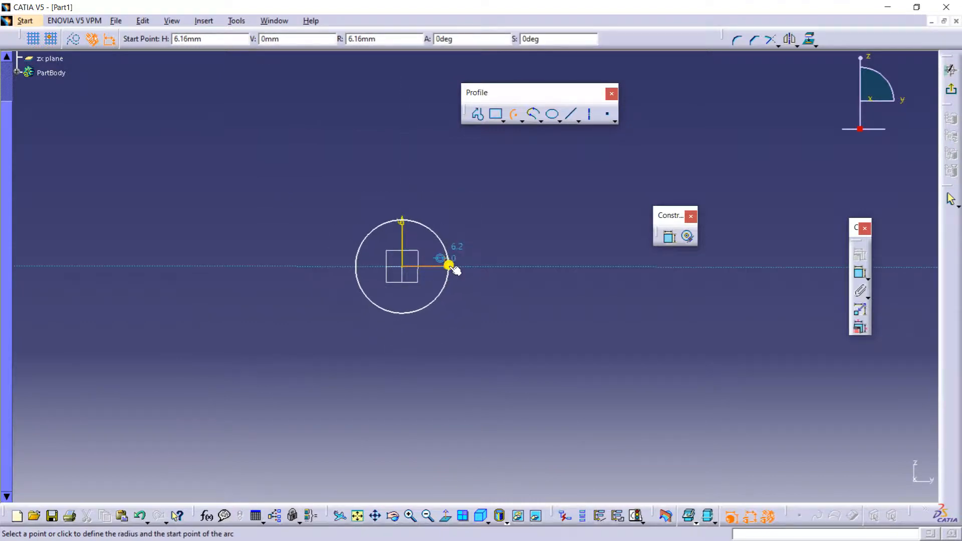
left_click(448, 266)
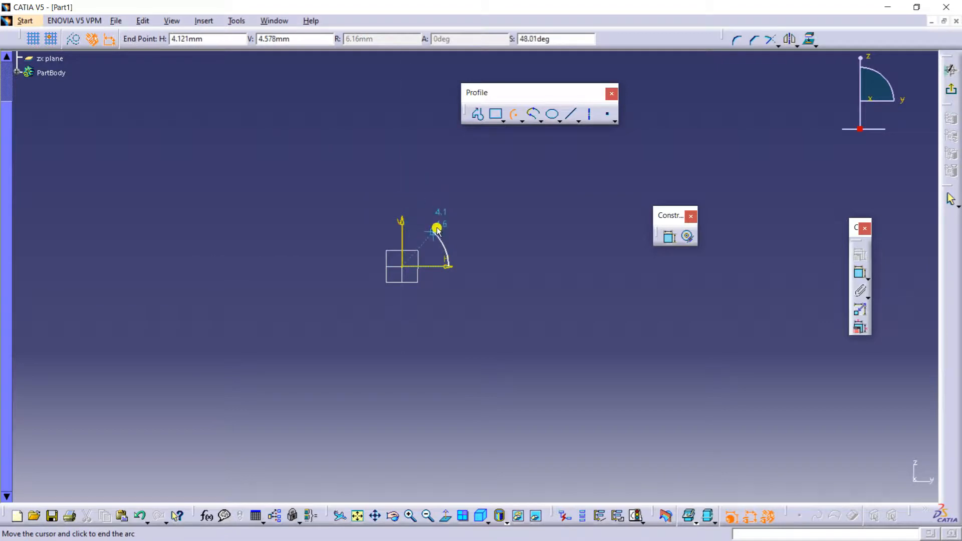
middle_click_drag(437, 211, 362, 62)
middle_click_drag(321, 155, 522, 200)
middle_click_drag(320, 107, 325, 226)
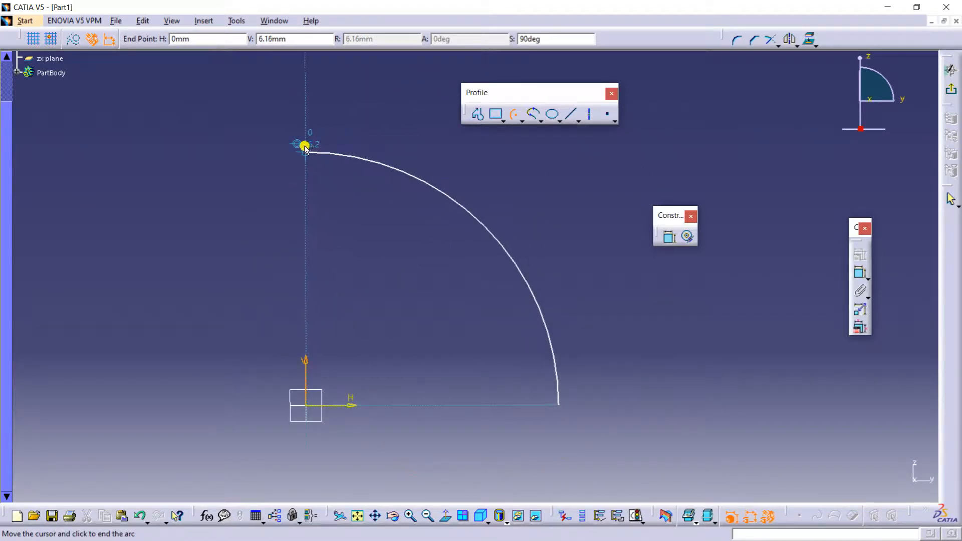
left_click(305, 149)
- Dimension the radius of the center-defined arc, placing the value outside the curve
middle_click_drag(392, 277, 356, 403)
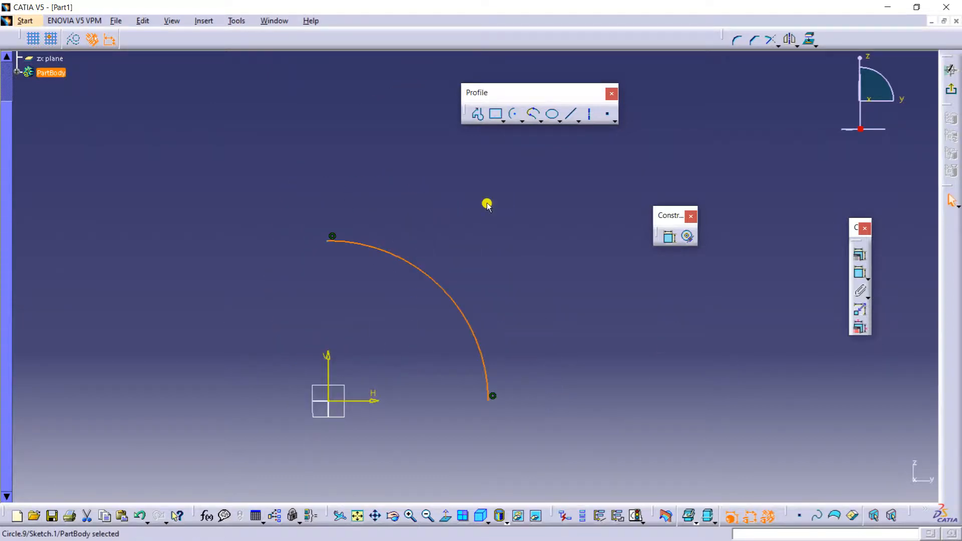
left_click(487, 205)
left_click(664, 235)
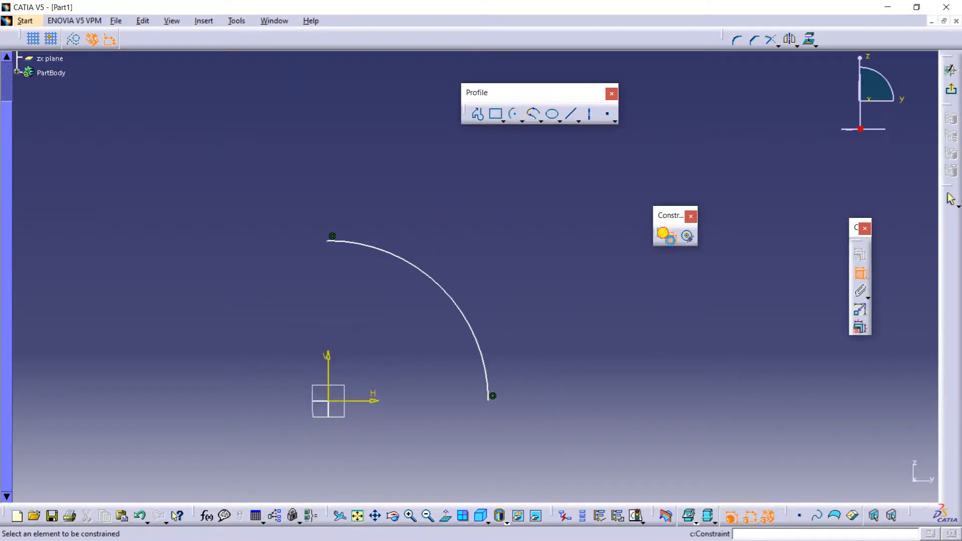
left_click(397, 257)
left_click(475, 262)
mouse_move(536, 270)
middle_mouse_down()
mouse_move(512, 230)
mouse_move(471, 219)
mouse_move(478, 212)
middle_mouse_up()
middle_click_drag(471, 255, 495, 339)
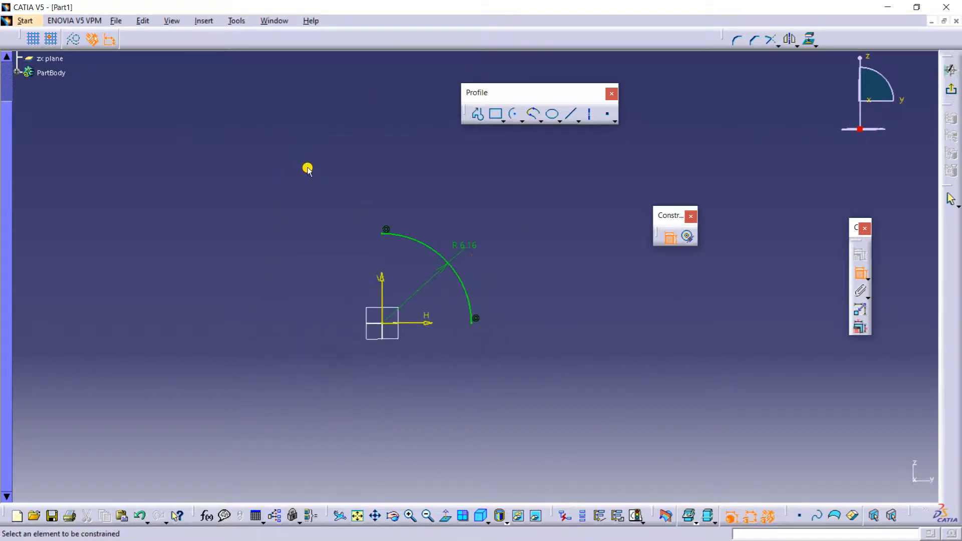
- Delete the center-defined arc together with its radius dimension from the sketch
left_click_drag(307, 169, 505, 396)
key("Delete")
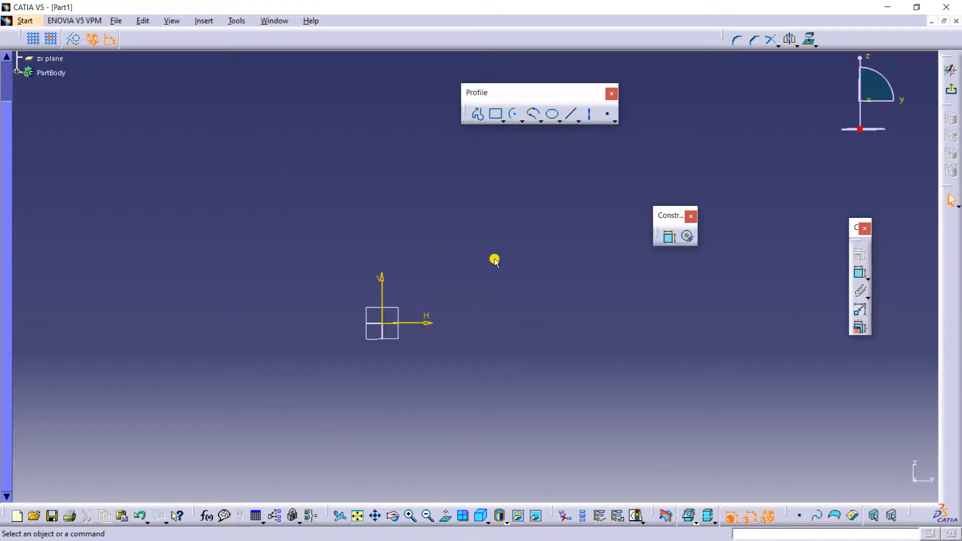
middle_click(579, 215)
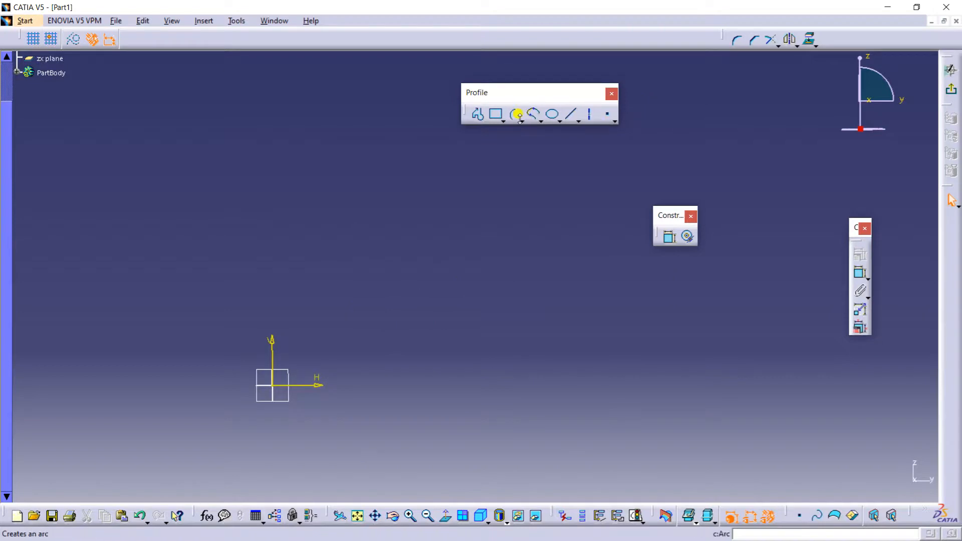
left_click(520, 119)
left_click(558, 199)
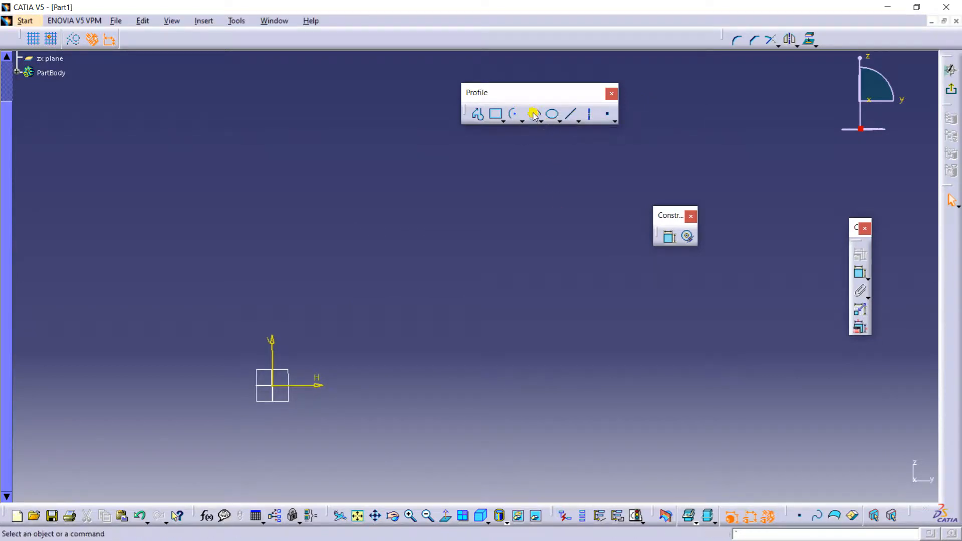
mouse_move(395, 310)
middle_mouse_down()
mouse_move(382, 294)
mouse_move(117, 251)
middle_mouse_up()
middle_click_drag(185, 326, 444, 275)
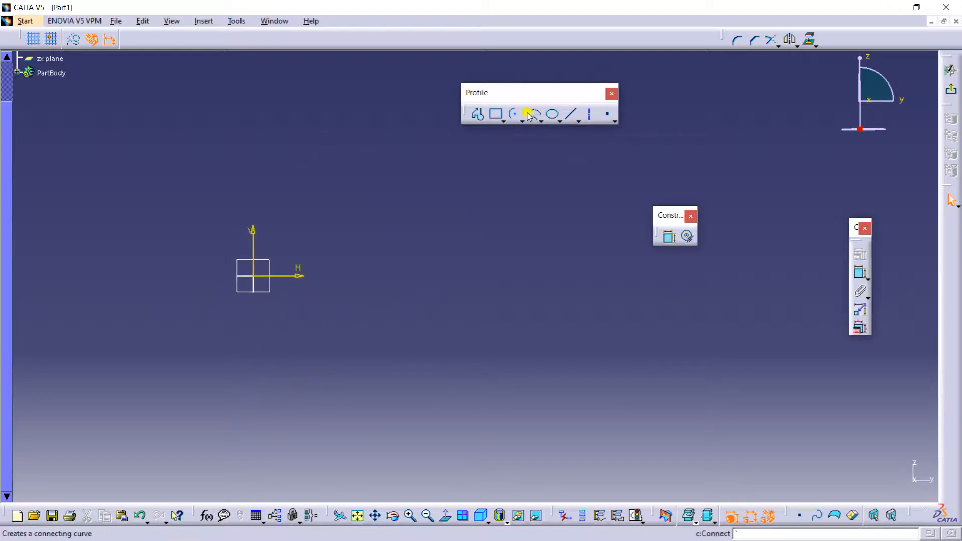
left_click(530, 116)
middle_click_drag(382, 250, 409, 256)
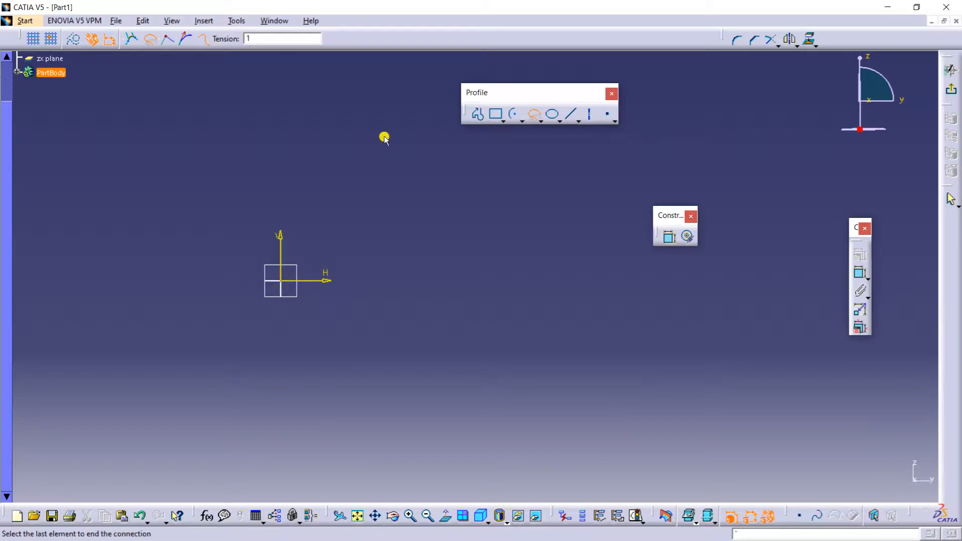
key("Escape")
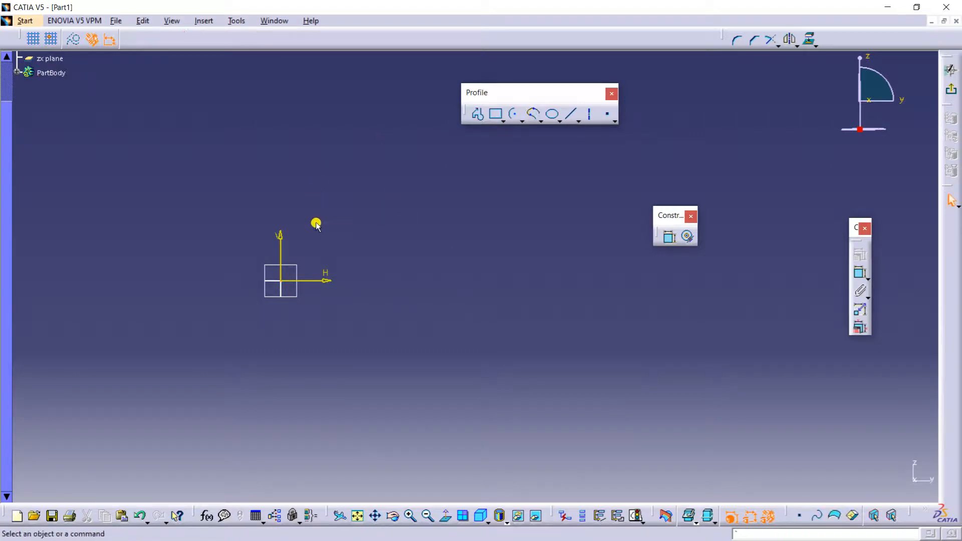
left_click(446, 516)
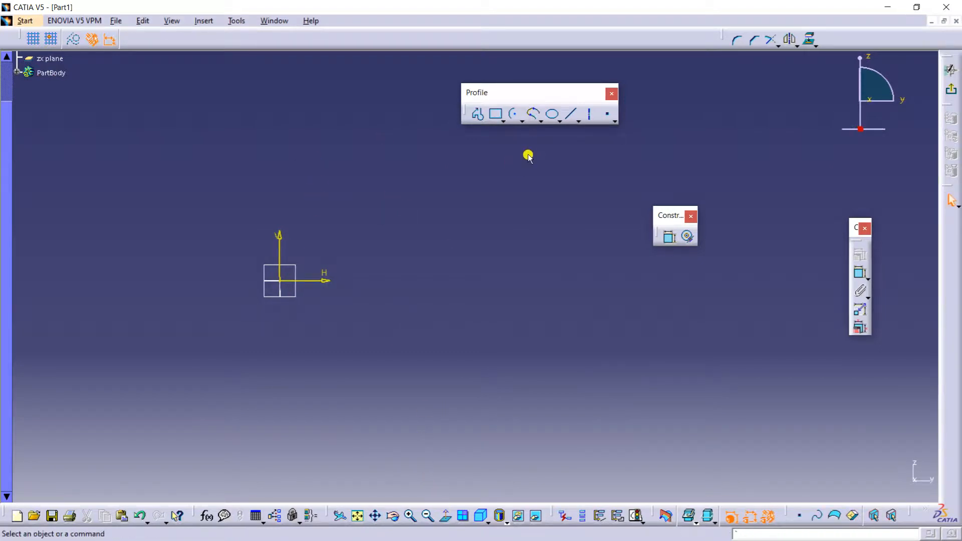
left_click(533, 113)
left_click(544, 121)
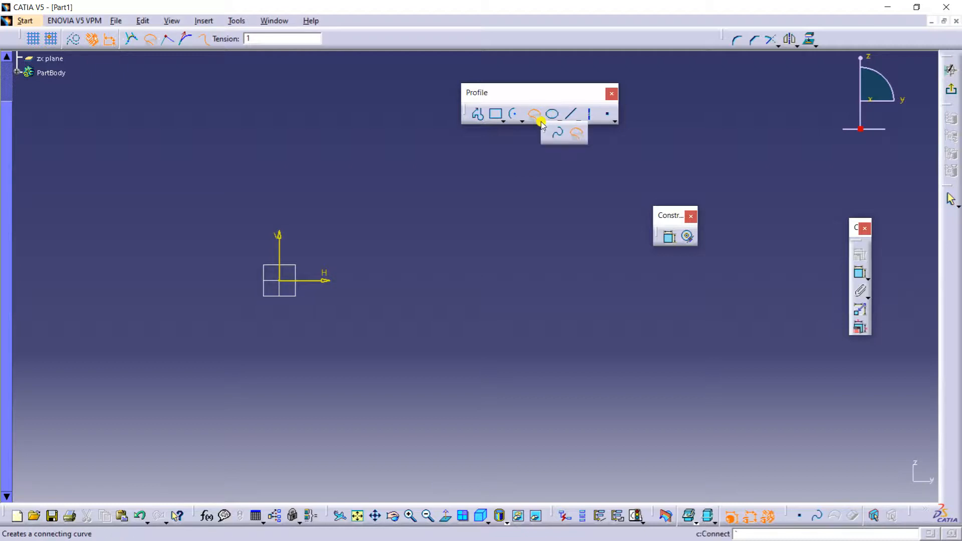
left_click(560, 135)
left_click(560, 134)
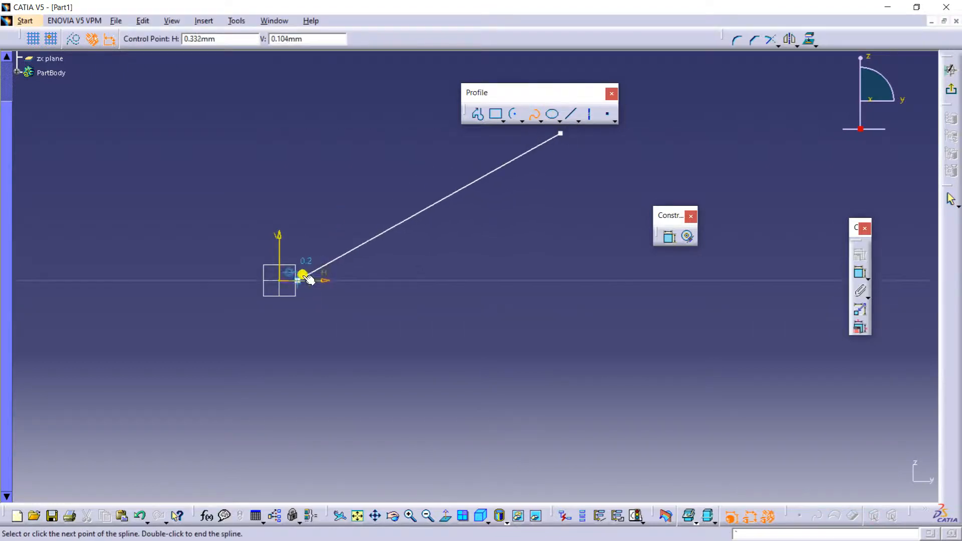
left_click(536, 119)
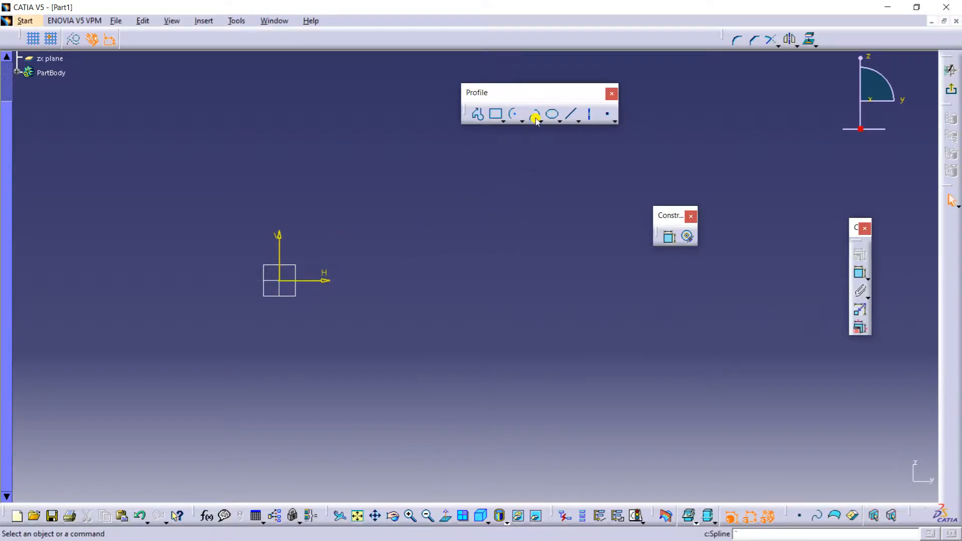
- Draw a four-point Spline from the origin through about H 1.3, V 0.8 and H 2.5, V 0 mm, ending at about H 2.8, V 0.8 mm
left_click(536, 119)
left_click(281, 283)
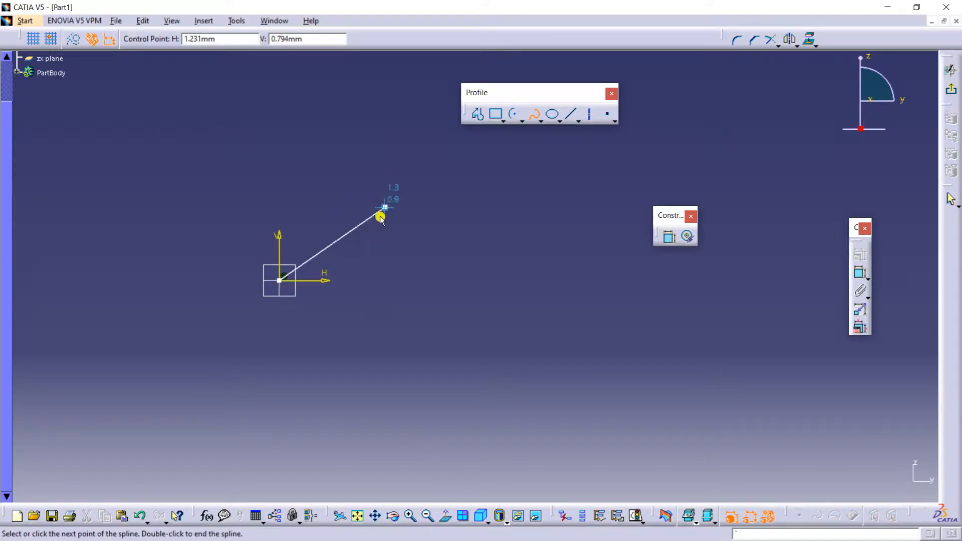
left_click(387, 218)
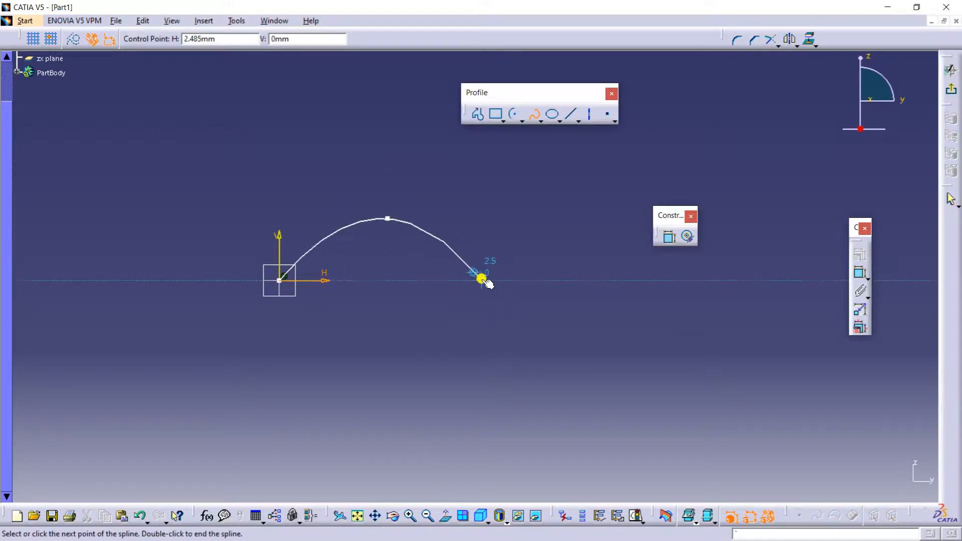
left_click(482, 281)
left_click(510, 219)
key("Escape")
middle_click_drag(475, 248, 471, 223)
- Dimension the horizontal distance between the spline's start point at the origin and its end point, placing it above the curve
left_click(674, 242)
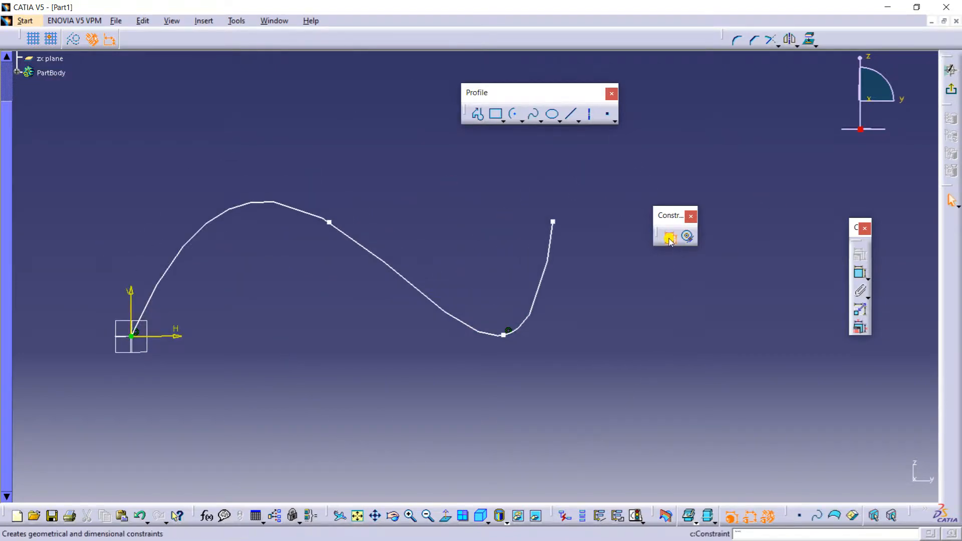
left_click(131, 335)
left_click(547, 219)
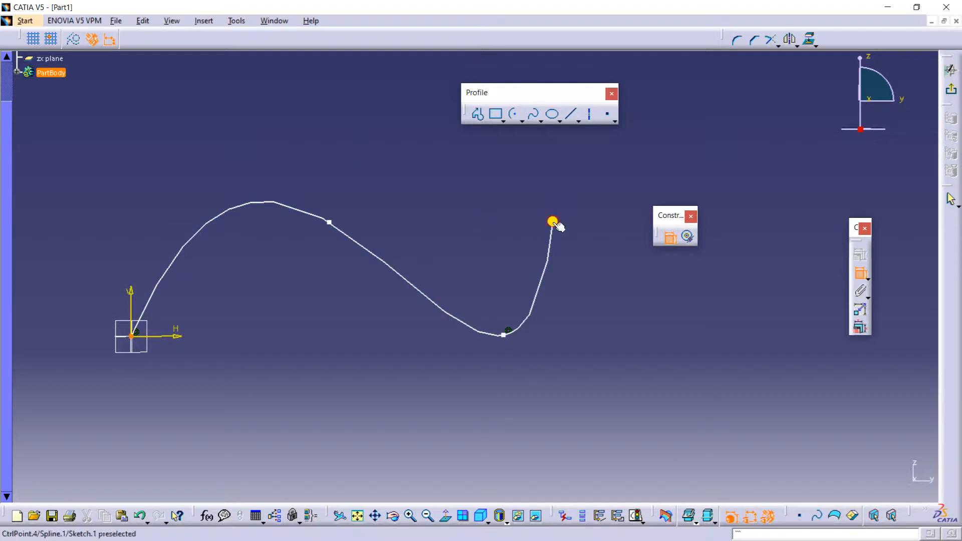
right_click(393, 157)
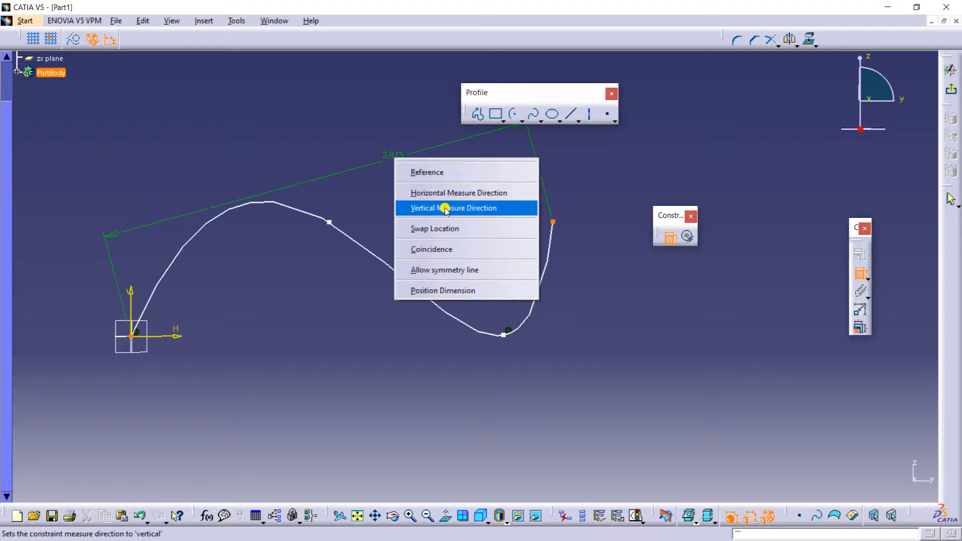
left_click(447, 193)
left_click(360, 143)
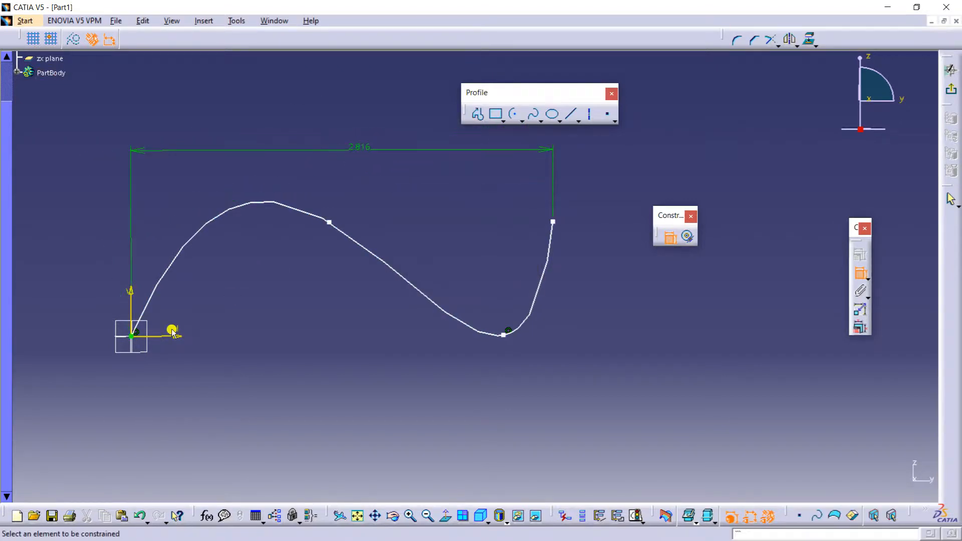
left_click(132, 335)
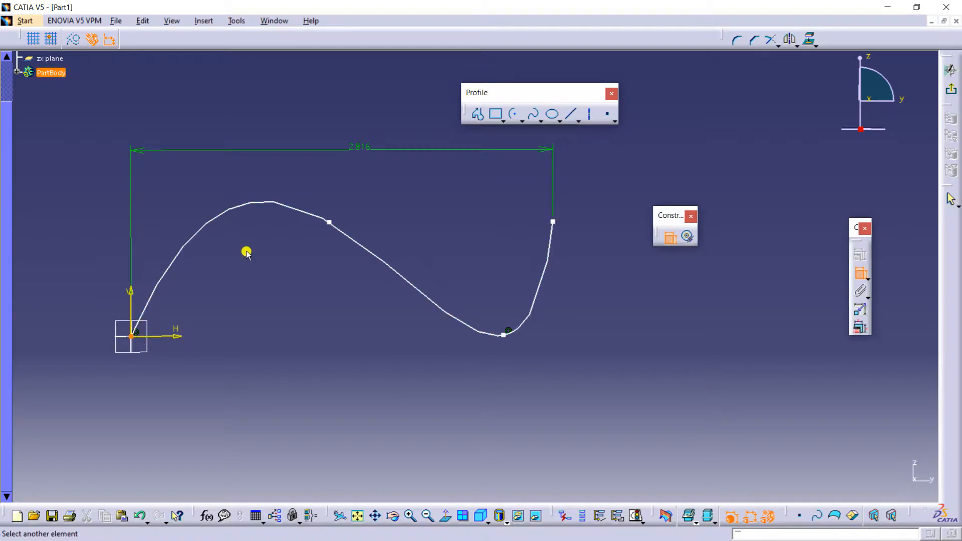
left_click(326, 218)
right_click(286, 165)
left_click(336, 216)
key("Escape")
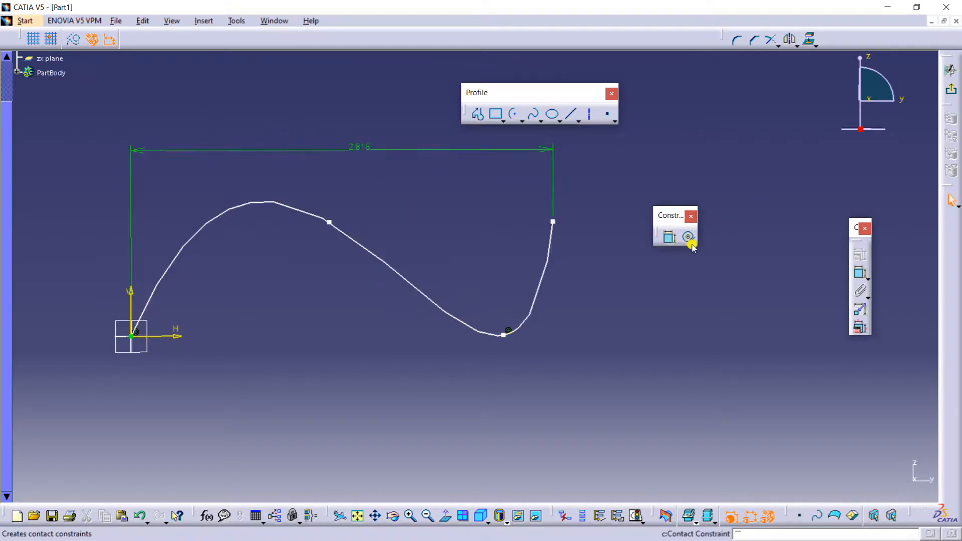
- Dimension the distance from the V axis to the spline's third control point, placing it below the curve
left_click(671, 240)
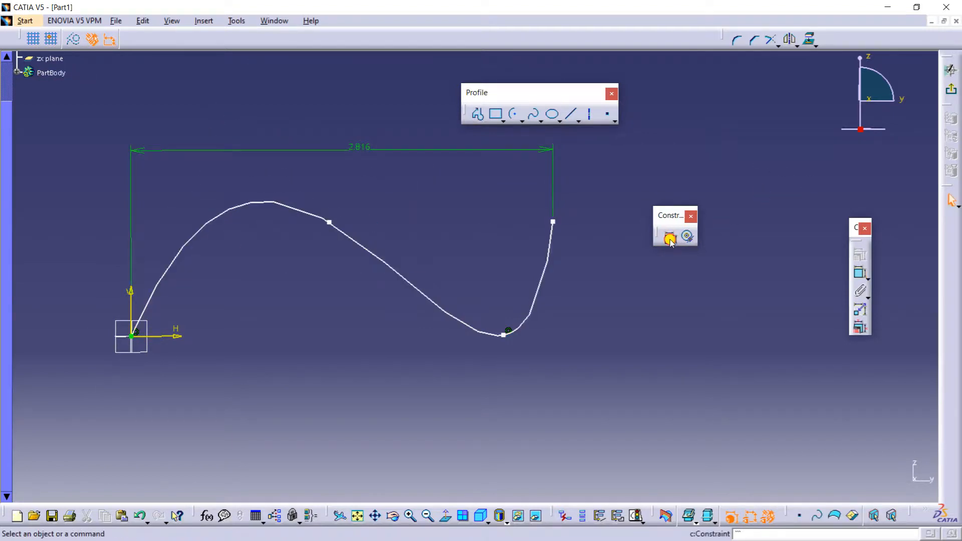
left_click(503, 334)
left_click(127, 301)
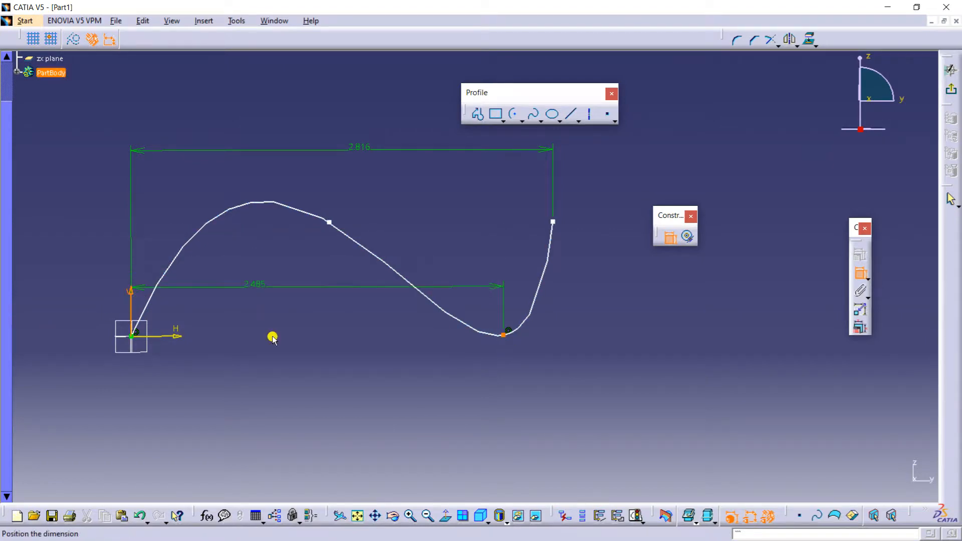
left_click(235, 351)
left_click(133, 304)
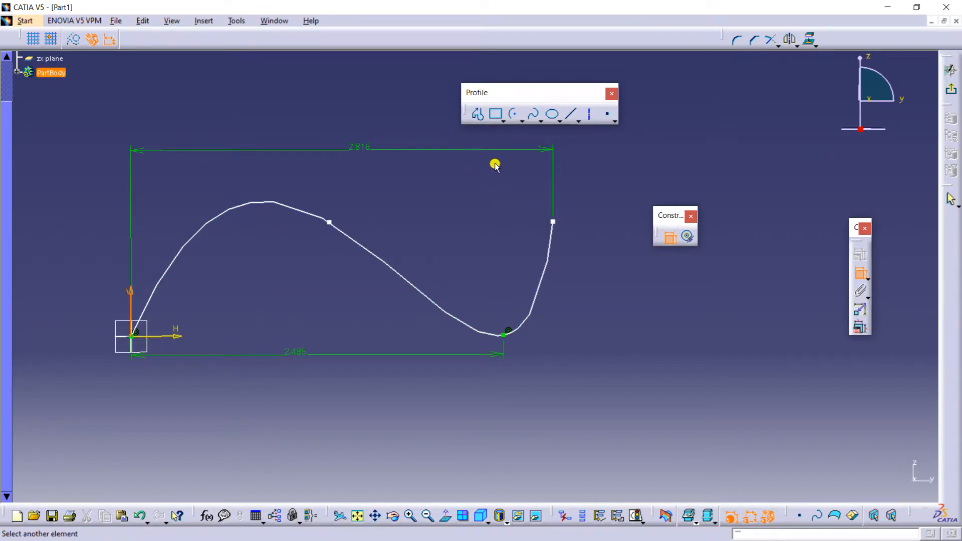
left_click(553, 224)
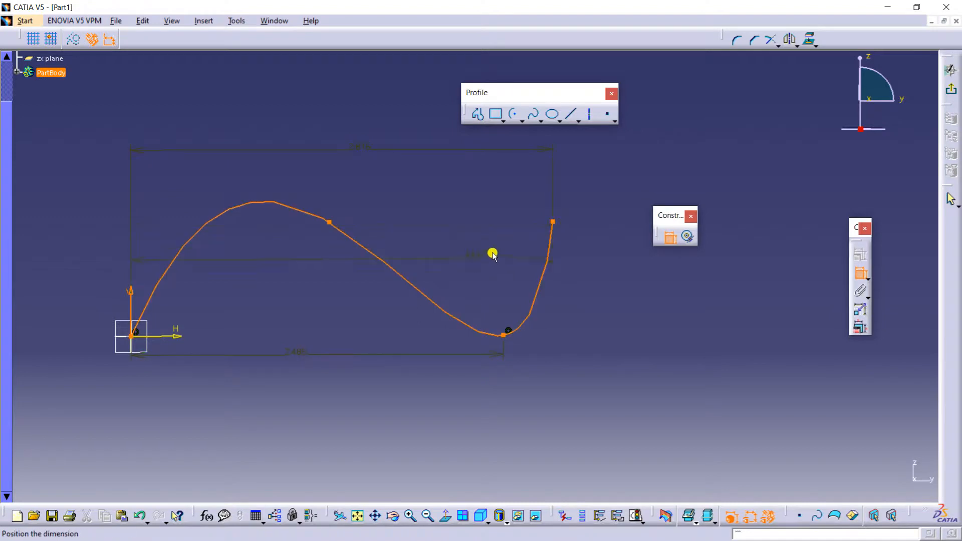
left_click(670, 237)
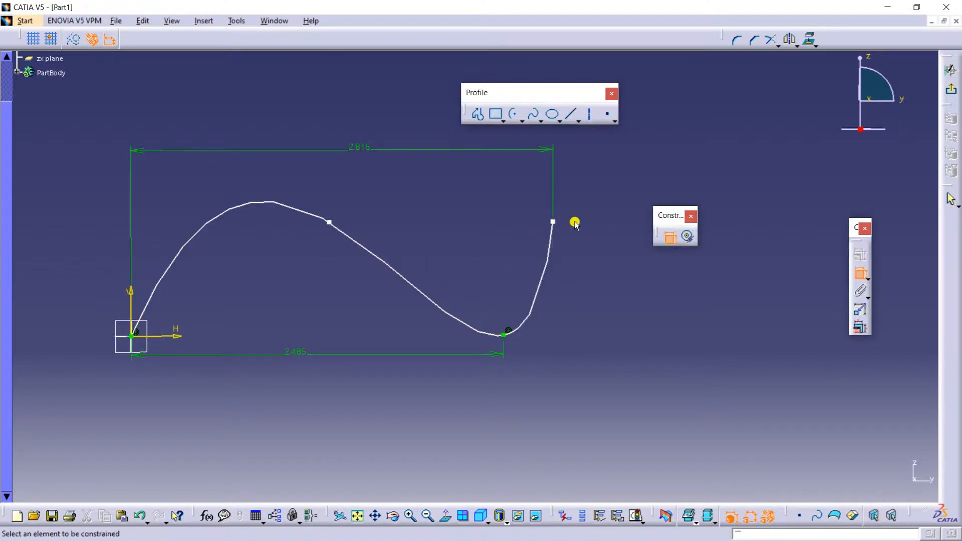
- Dimension the heights of the spline's end point and second control point above the H axis
left_click(554, 222)
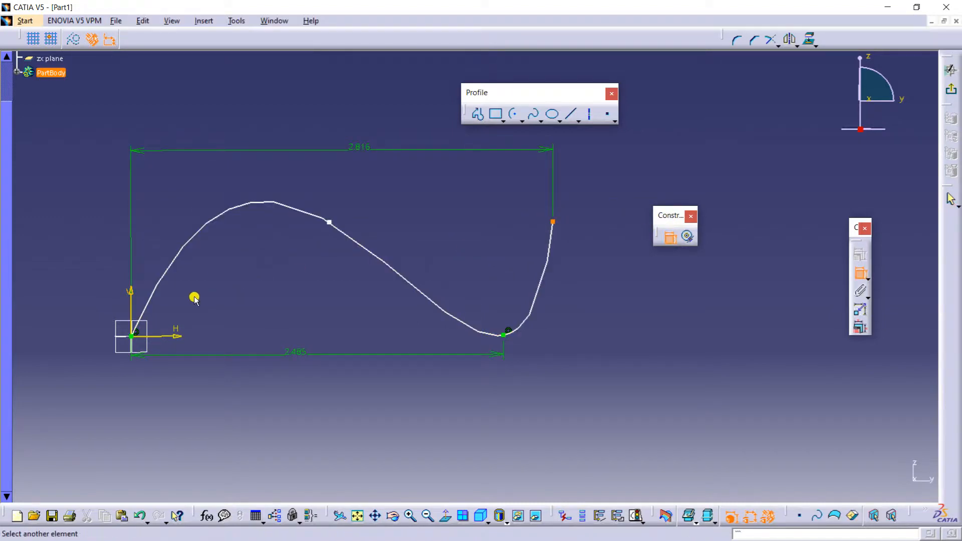
left_click(180, 336)
left_click(612, 253)
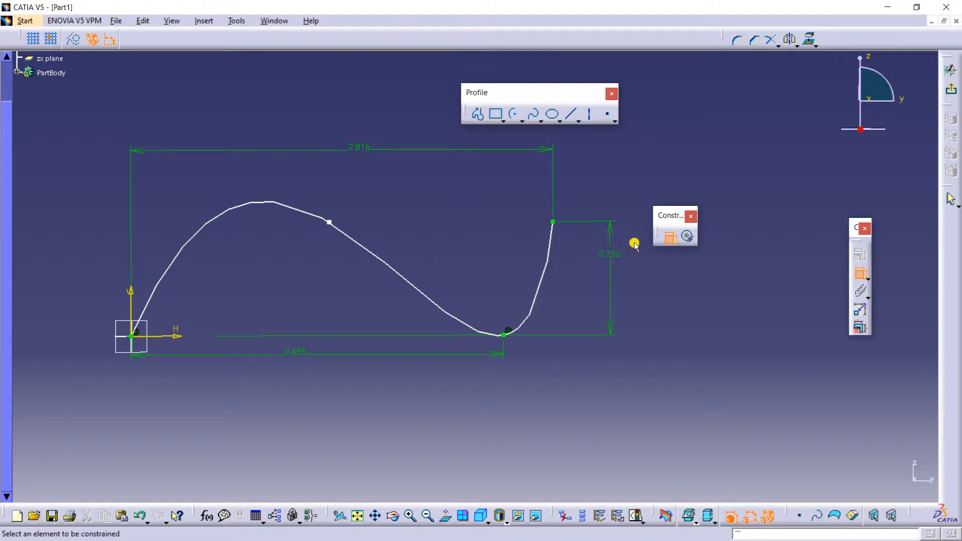
left_click(328, 222)
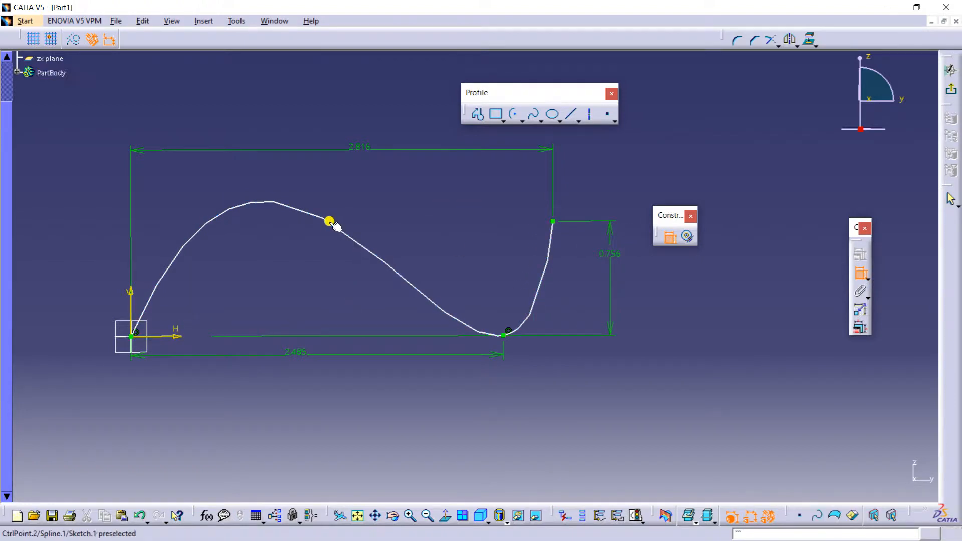
left_click(186, 335)
left_click(325, 280)
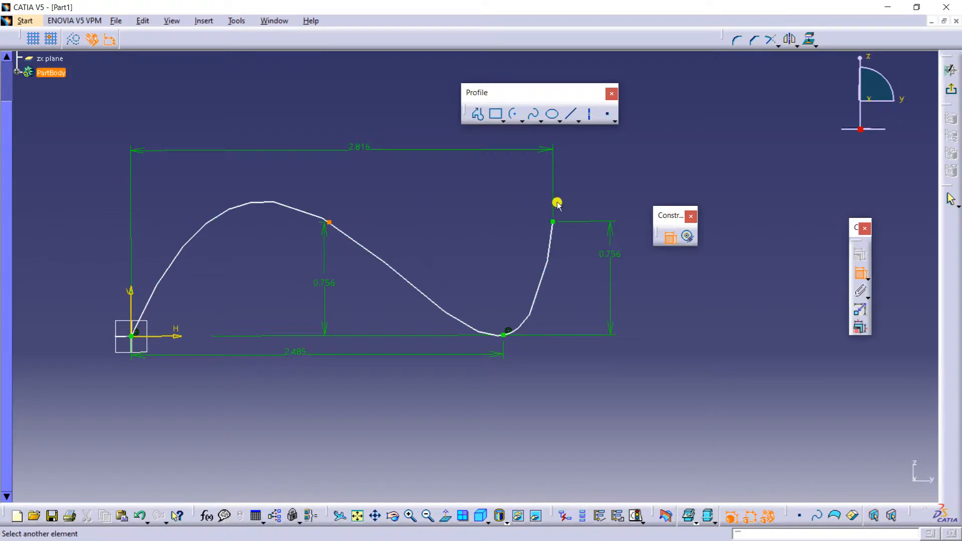
- Try to dimension between the spline's second control point and its end point, using the horizontal and vertical measure directions
left_click(553, 223)
right_click(478, 213)
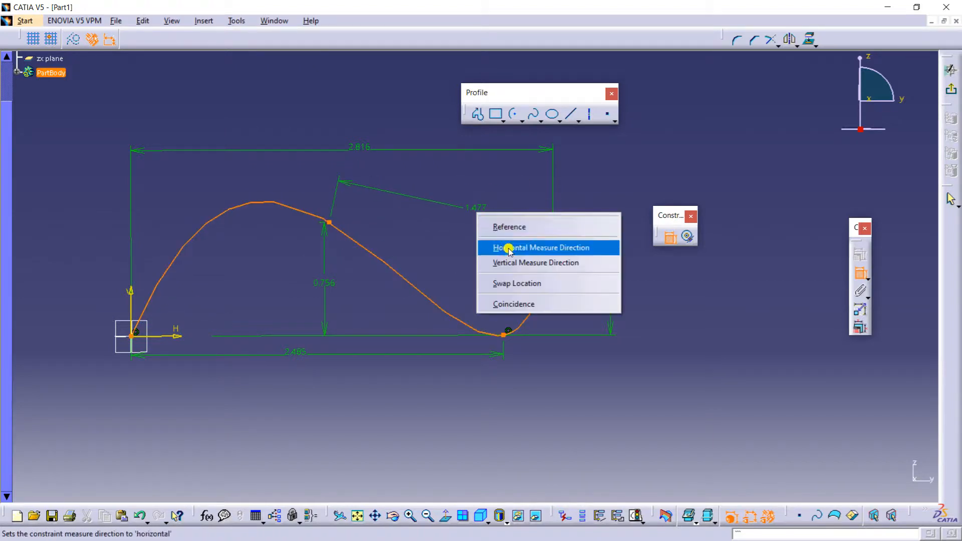
left_click(506, 247)
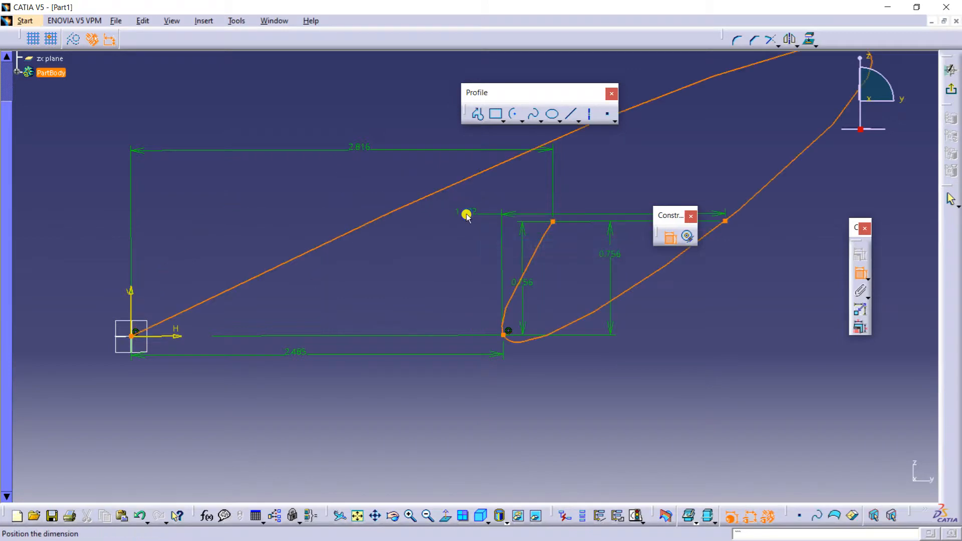
right_click(467, 215)
left_click(506, 263)
left_click(482, 222)
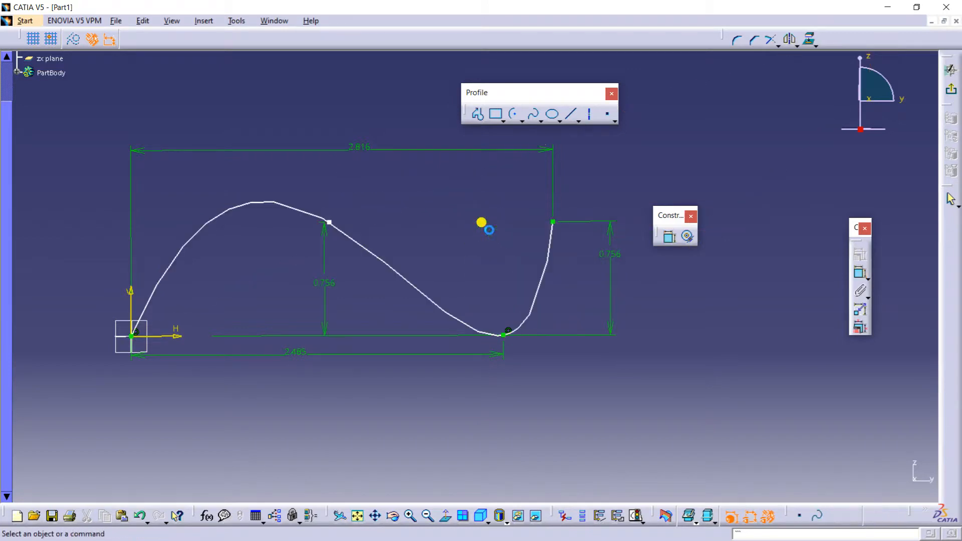
- Reshape the spline by pulling its middle section so the second control point shifts closer to the V axis
mouse_move(490, 229)
middle_mouse_down()
mouse_move(449, 232)
mouse_move(489, 199)
mouse_move(471, 264)
middle_mouse_up()
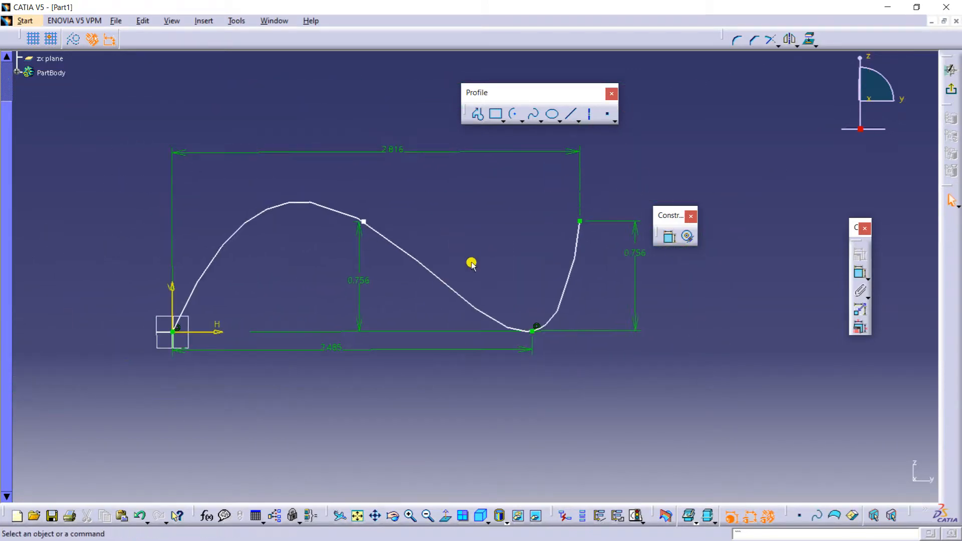
left_click_drag(471, 293, 425, 261)
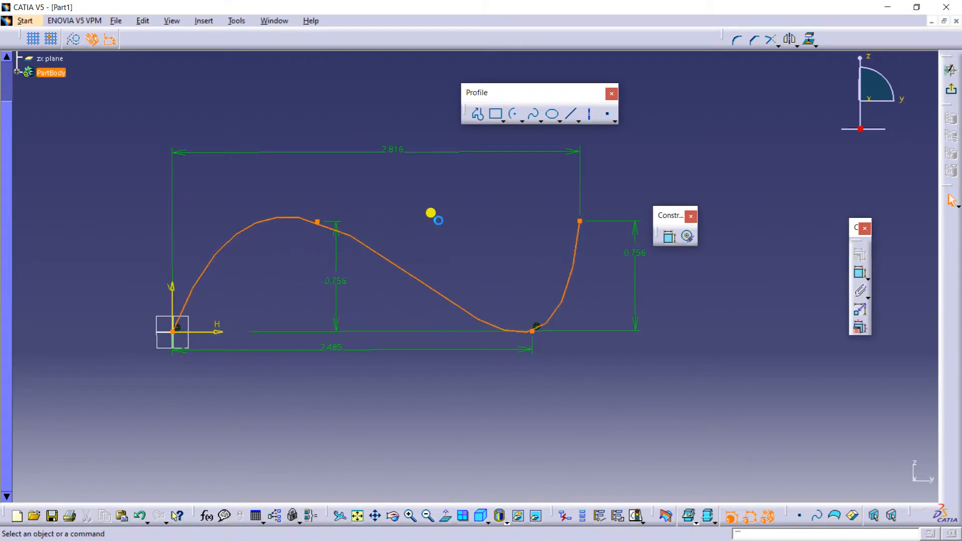
- Dimension the horizontal distance from the V axis to the spline's second control point, placing it above the curve
left_click(663, 245)
left_click(318, 222)
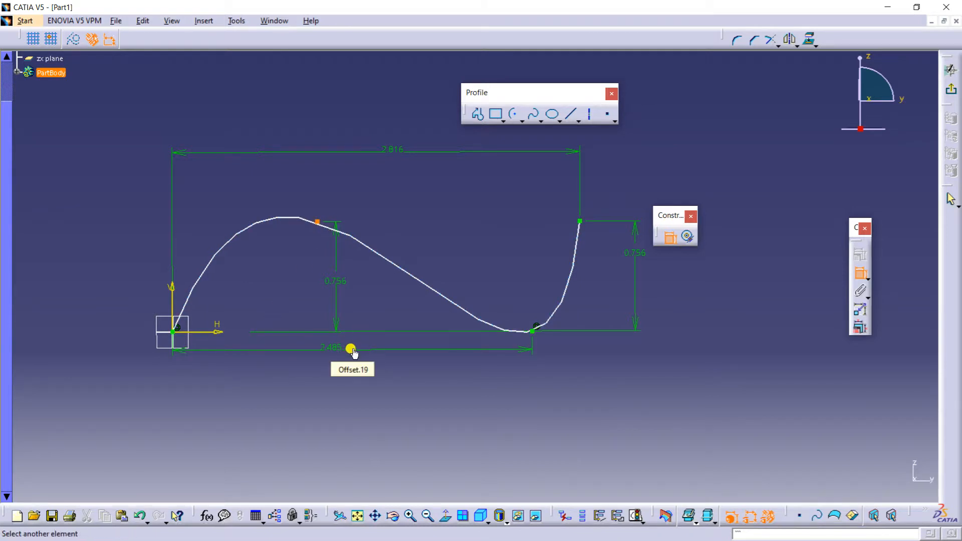
left_click(172, 299)
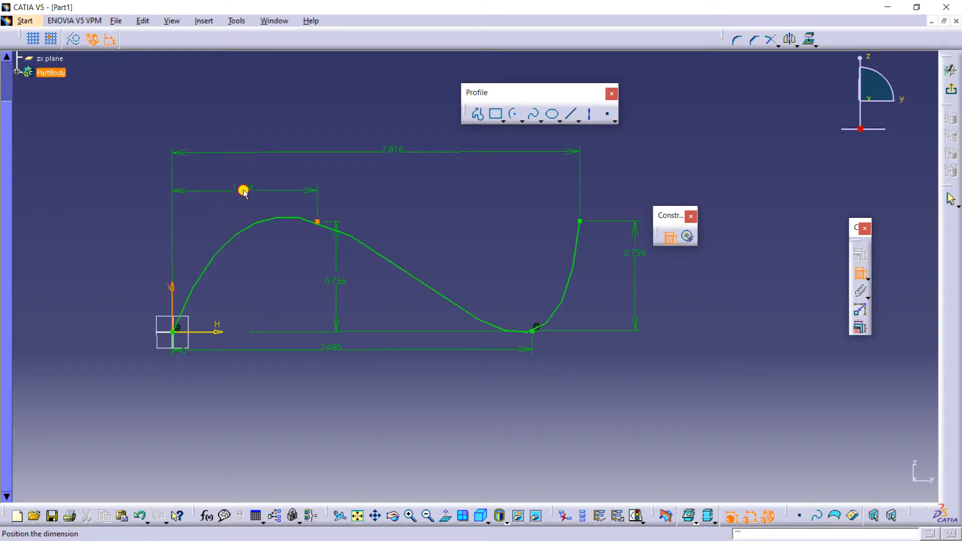
left_click(243, 190)
mouse_move(384, 221)
middle_mouse_down()
mouse_move(363, 187)
mouse_move(439, 235)
mouse_move(429, 224)
mouse_move(448, 192)
middle_mouse_up()
key("Escape")
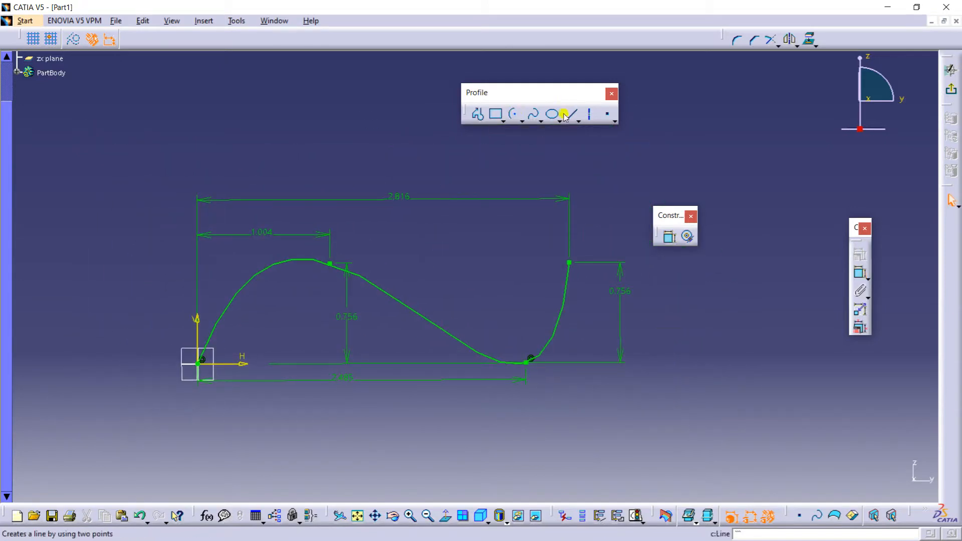
- Create a connecting curve with tension 1 from the spline's second control point to its end point
left_click(540, 120)
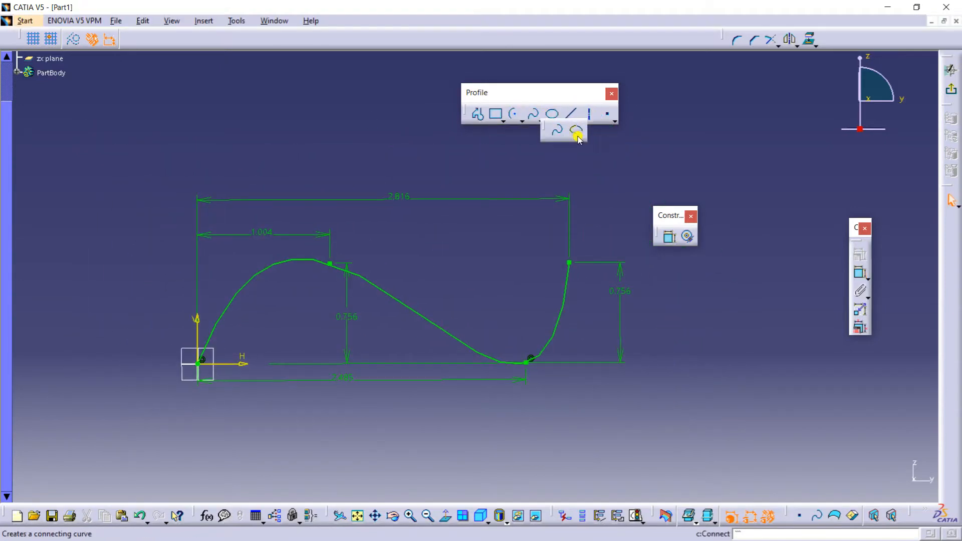
left_click(577, 131)
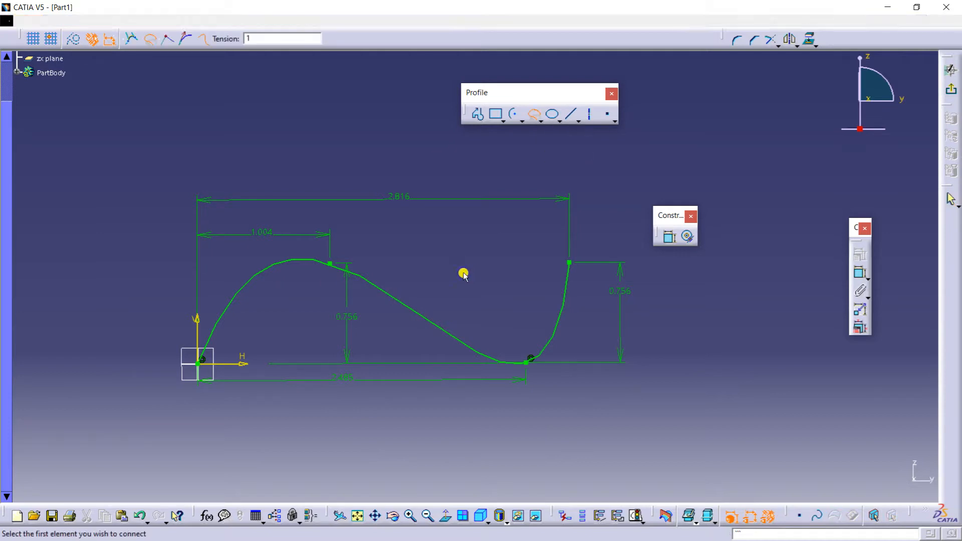
mouse_move(461, 271)
middle_mouse_down()
mouse_move(461, 239)
mouse_move(451, 241)
middle_mouse_up()
left_click(275, 234)
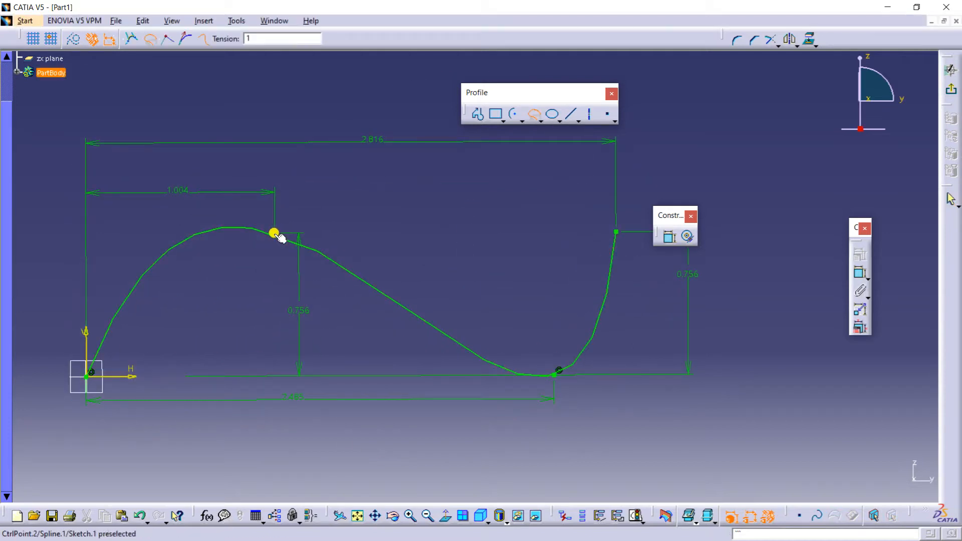
left_click(619, 232)
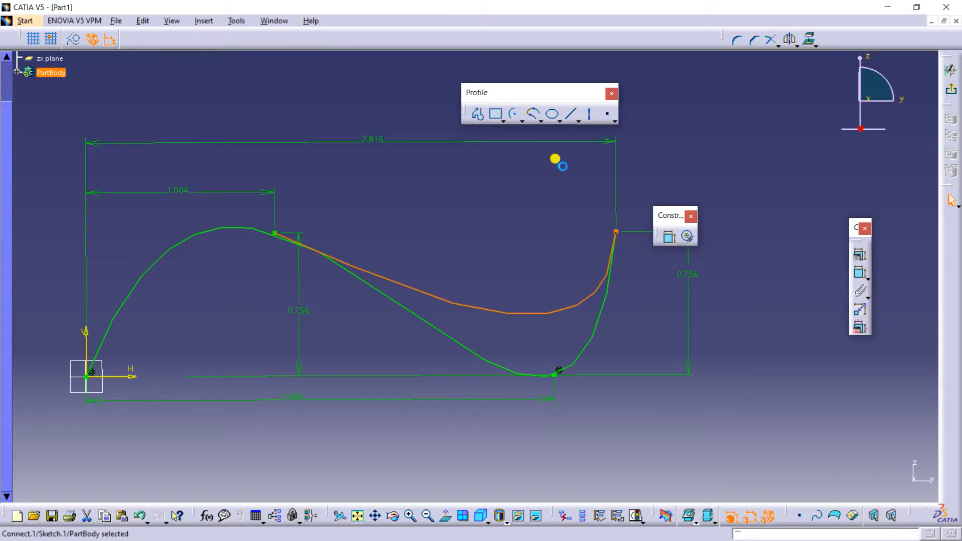
middle_click_drag(483, 277, 472, 260)
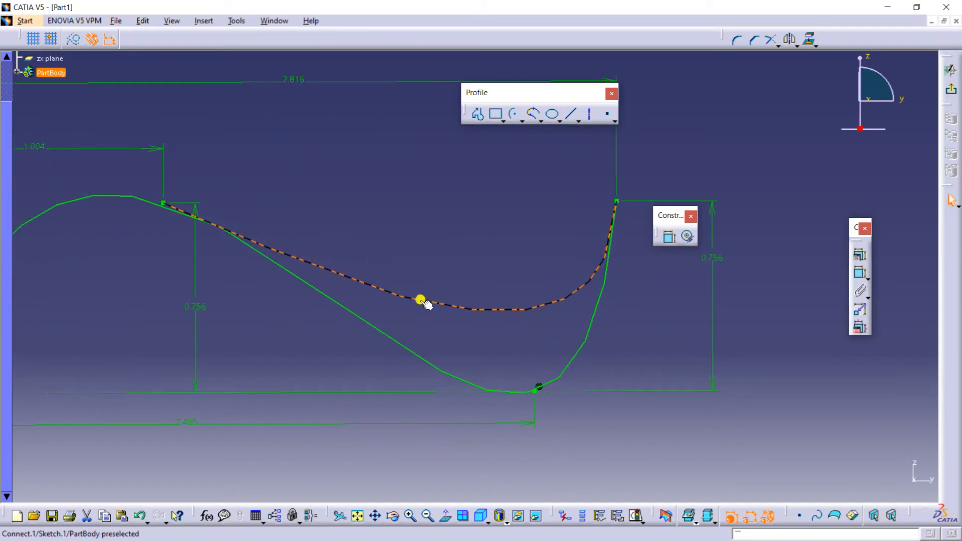
mouse_move(202, 268)
middle_mouse_down()
mouse_move(356, 290)
mouse_move(490, 292)
middle_mouse_up()
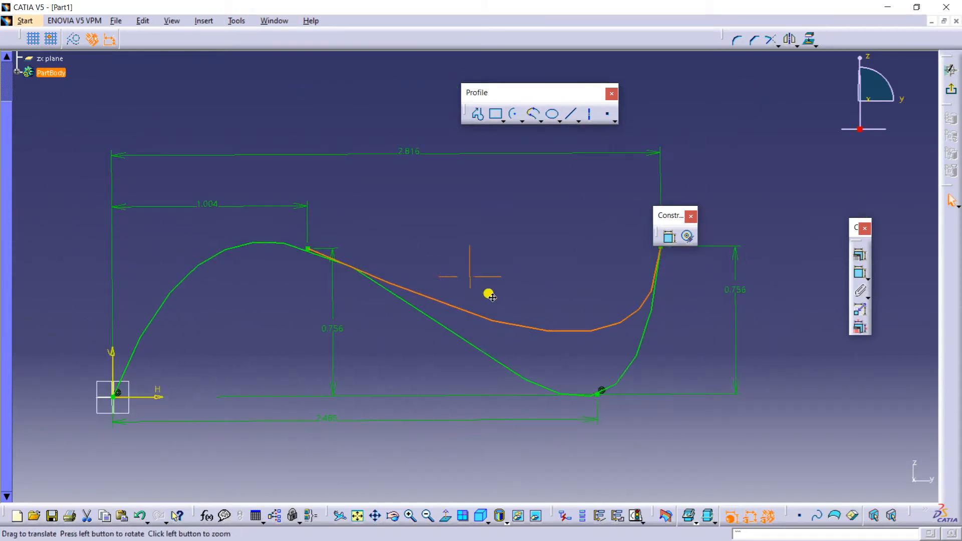
mouse_move(525, 213)
middle_mouse_down()
mouse_move(438, 213)
mouse_move(446, 229)
middle_mouse_up()
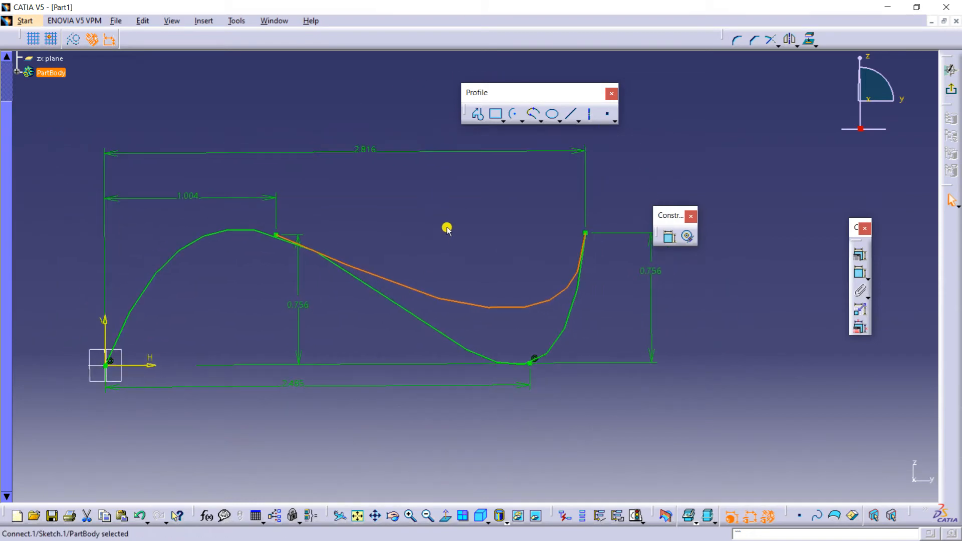
- Create another connecting curve with tension 1 from the spline's start point at the origin to its end point
left_click(541, 120)
left_click(576, 129)
middle_click_drag(338, 304, 328, 308)
left_click(103, 372)
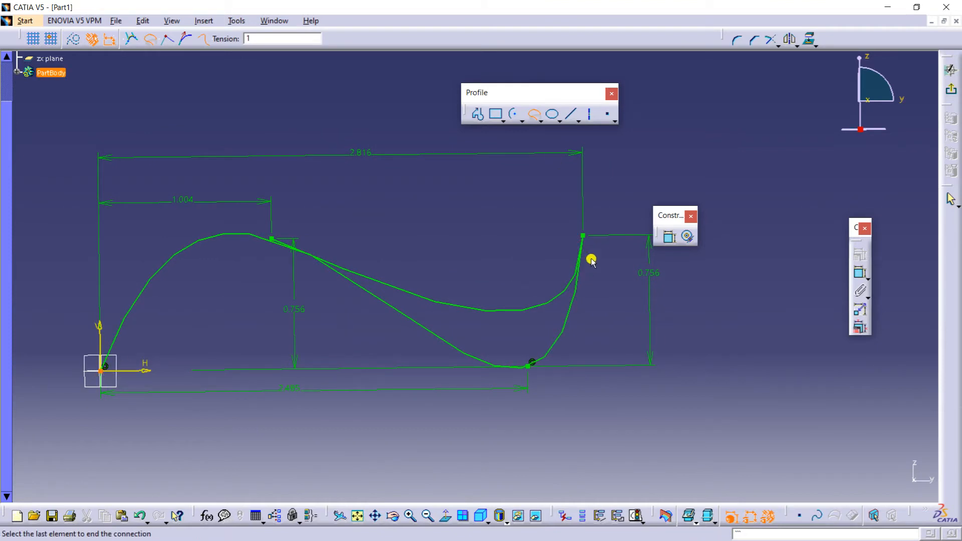
left_click(582, 235)
mouse_move(379, 372)
middle_mouse_down()
mouse_move(438, 277)
mouse_move(458, 266)
mouse_move(481, 316)
middle_mouse_up()
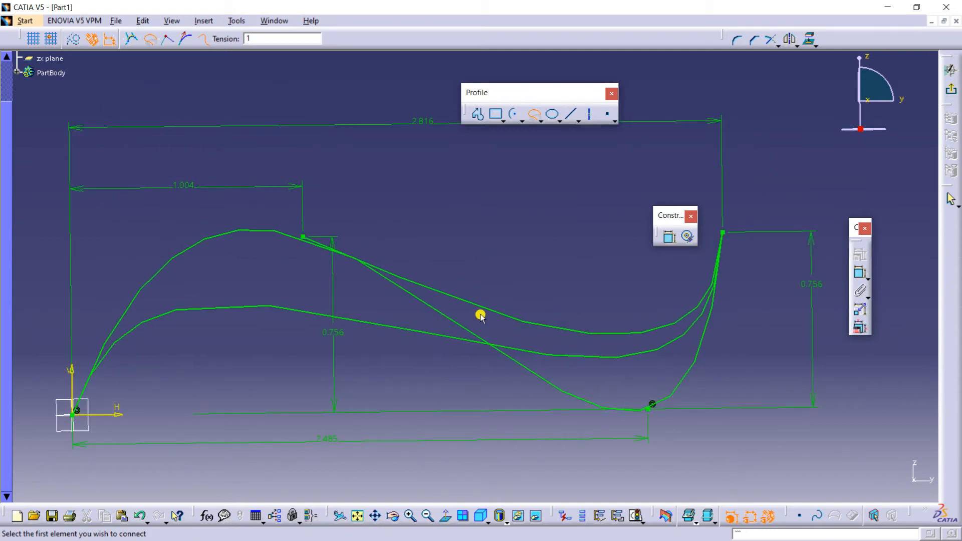
mouse_move(450, 326)
middle_mouse_down()
mouse_move(389, 314)
mouse_move(502, 329)
mouse_move(264, 122)
middle_mouse_up()
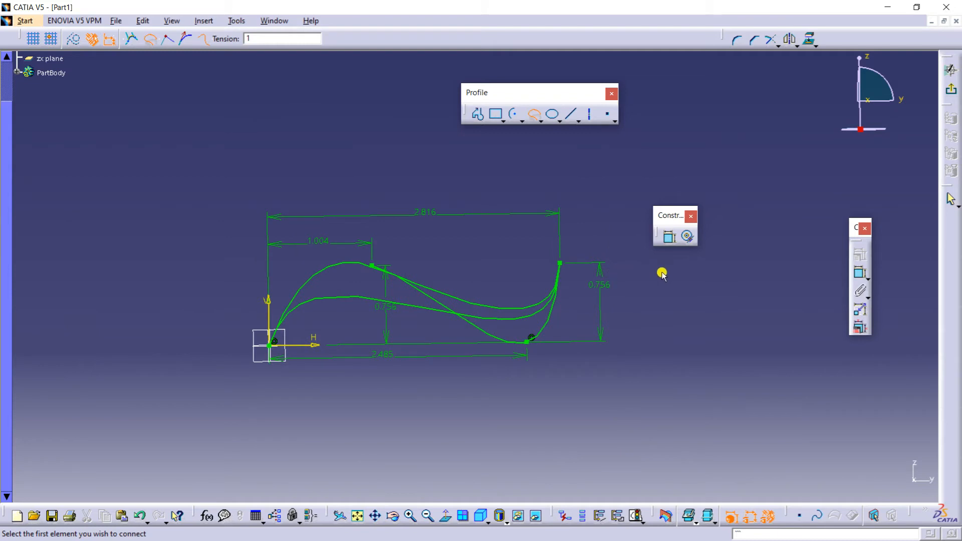
- Delete the spline, both connecting curves and all their dimensions from the sketch
left_click_drag(130, 111, 652, 460)
key("Escape")
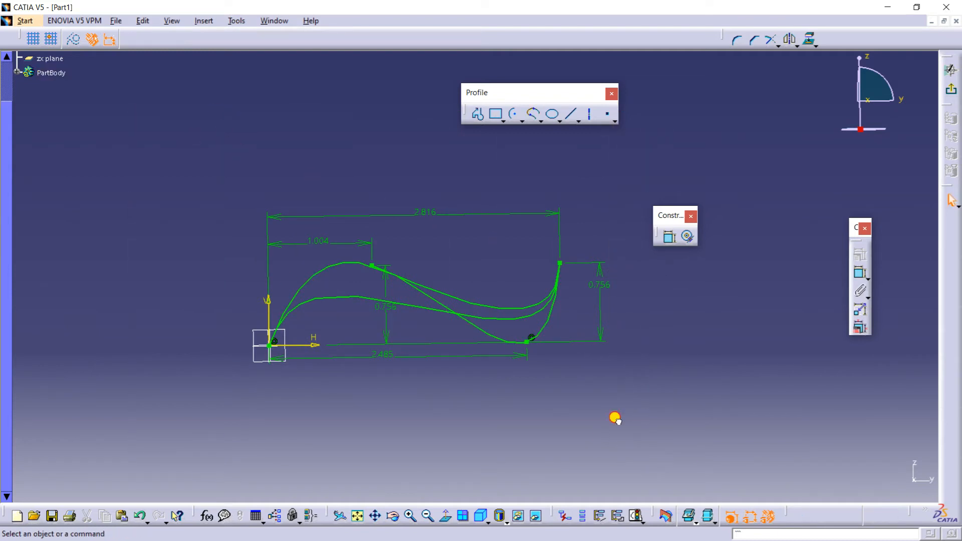
left_click_drag(223, 126, 712, 490)
key("Delete")
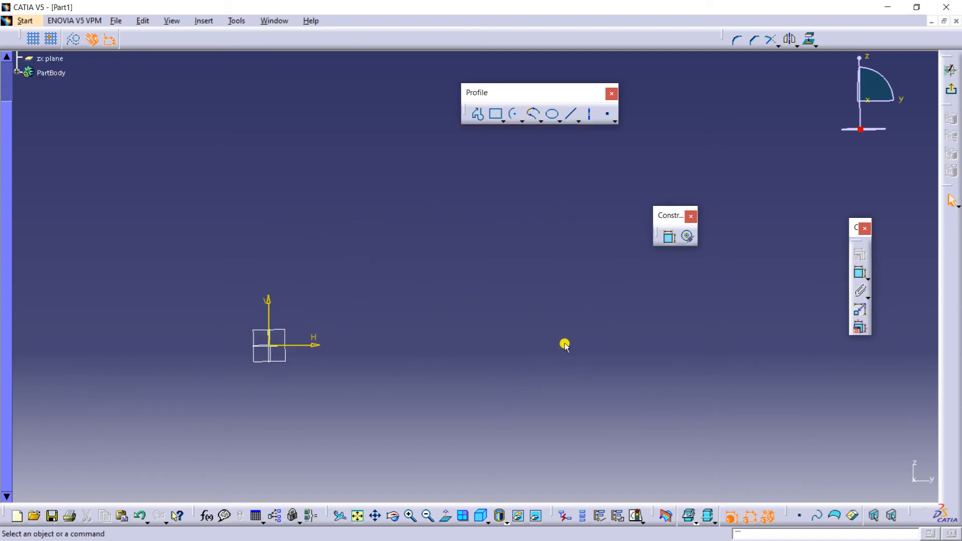
left_click(462, 521)
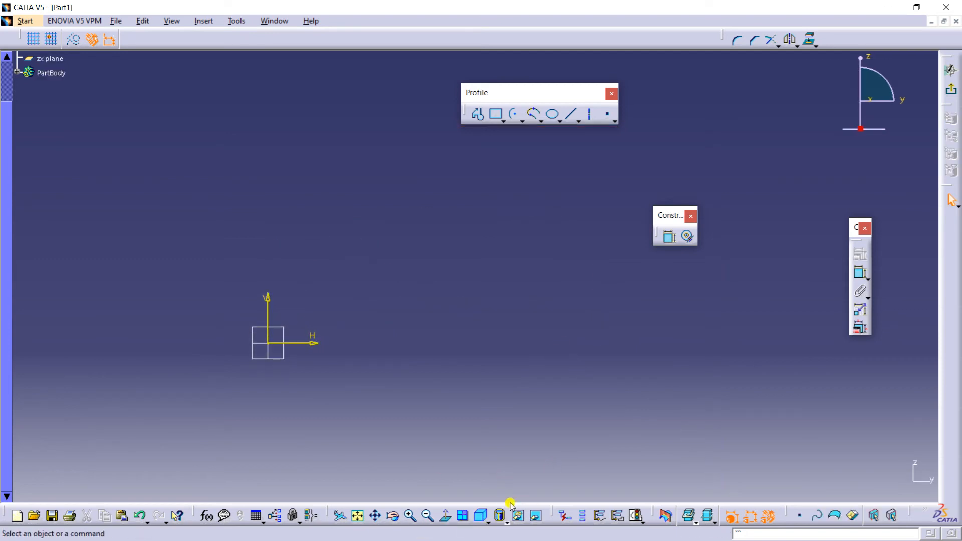
- Switch to the PowerPoint slide show and bring up the M-CAD Foundation slide
key("alt+Tab")
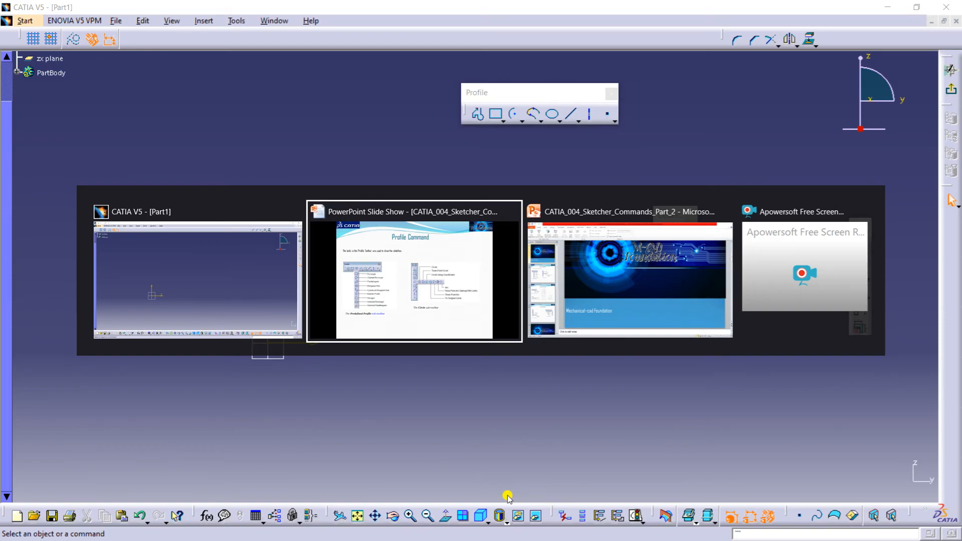
key("Left")
key("Left")
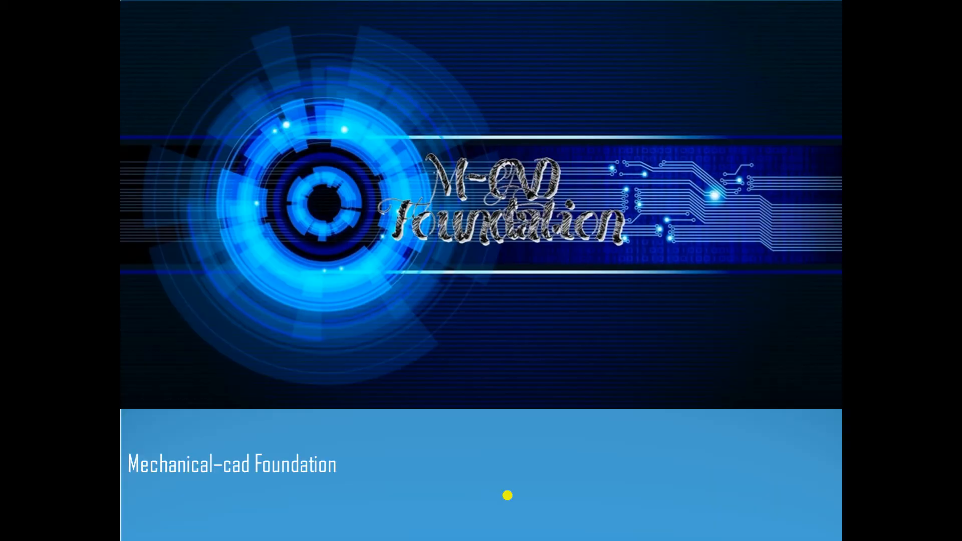